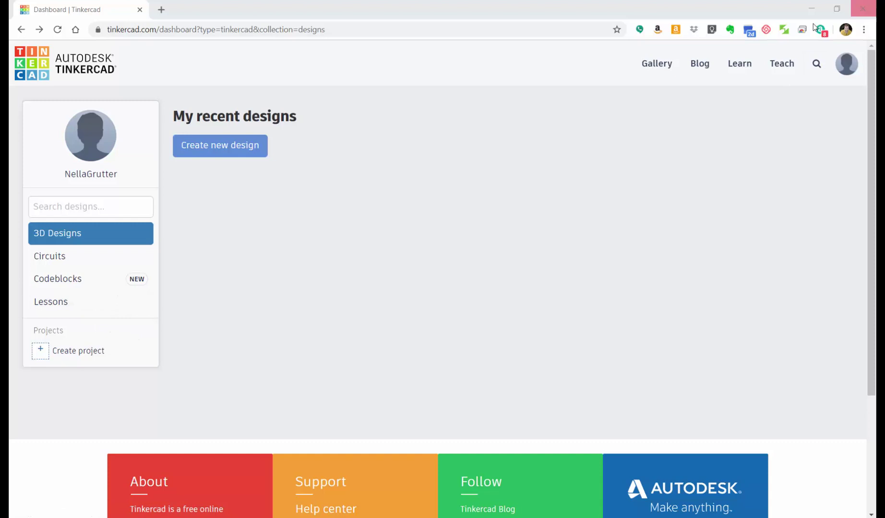
From the dashboard, start a new empty 3D design
{"action": "left_click", "coordinate": [737, 68]}
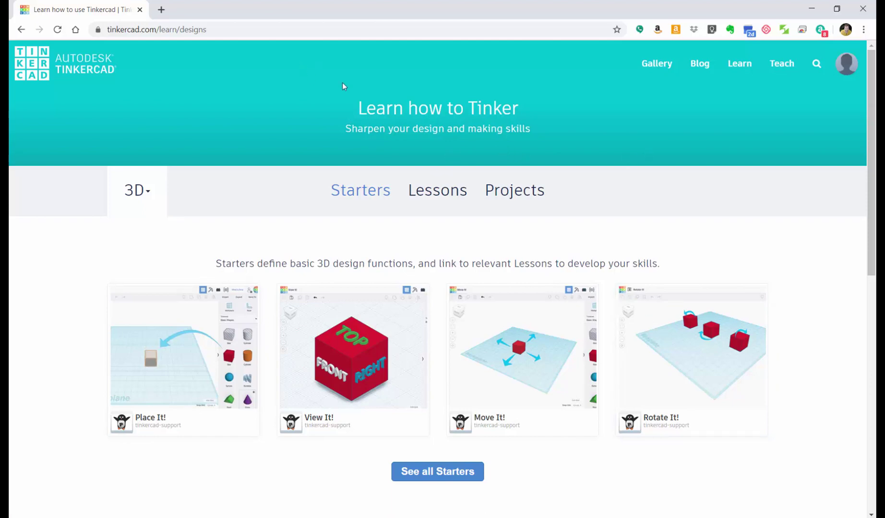
{"action": "left_click", "coordinate": [90, 60]}
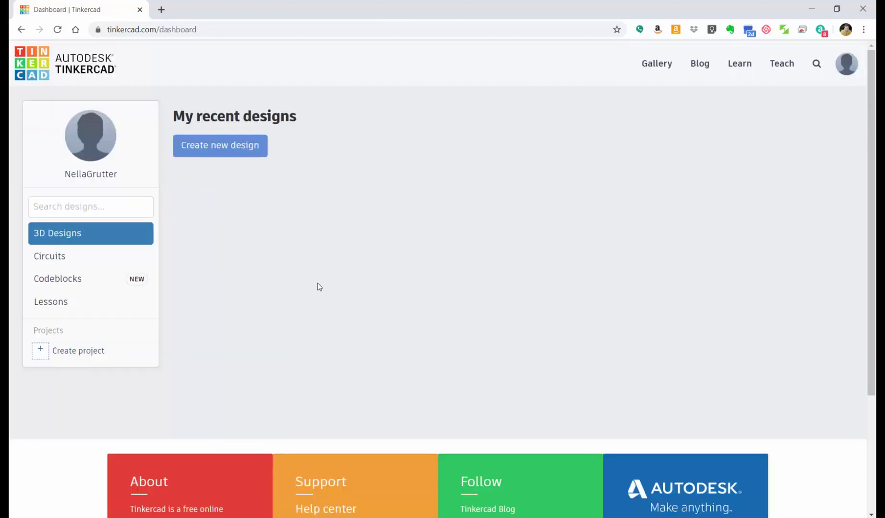
{"action": "left_click", "coordinate": [223, 145]}
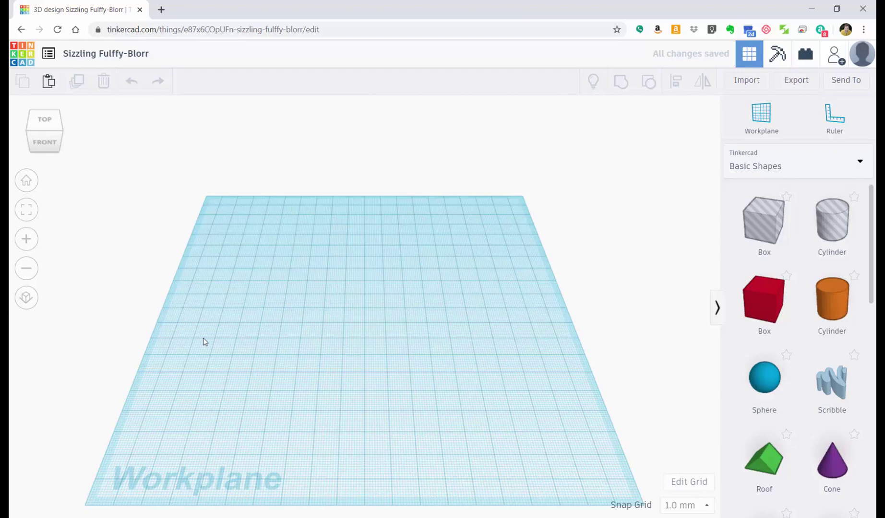
Try box-selecting on the empty workplane
{"action": "mouse_move", "coordinate": [243, 382]}
{"action": "left_mouse_down"}
{"action": "mouse_move", "coordinate": [305, 360]}
{"action": "mouse_move", "coordinate": [241, 392]}
{"action": "left_mouse_up"}
{"action": "left_click_drag", "start_coordinate": [280, 267], "coordinate": [268, 307]}
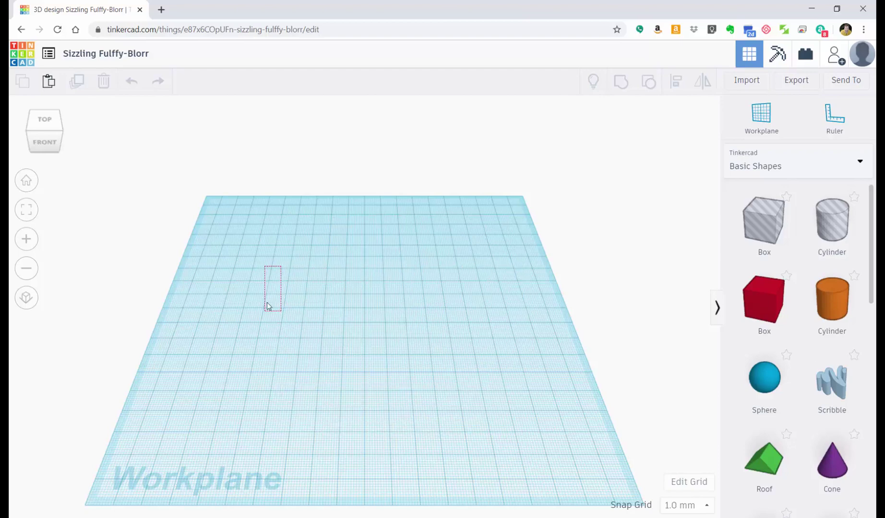
{"action": "left_click_drag", "start_coordinate": [288, 271], "coordinate": [492, 453]}
Orbit to the workplane's underside, zoom in and out, then tilt back to the front
{"action": "right_click_drag", "start_coordinate": [283, 287], "coordinate": [281, 319]}
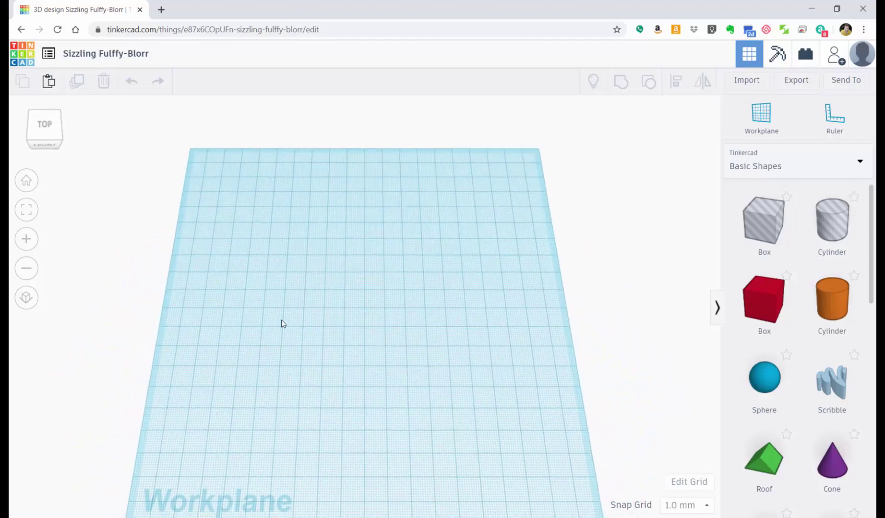
{"action": "scroll", "coordinate": [403, 285], "scroll_direction": "down", "scroll_amount": 3}
{"action": "scroll", "coordinate": [403, 284], "scroll_direction": "up", "scroll_amount": 3}
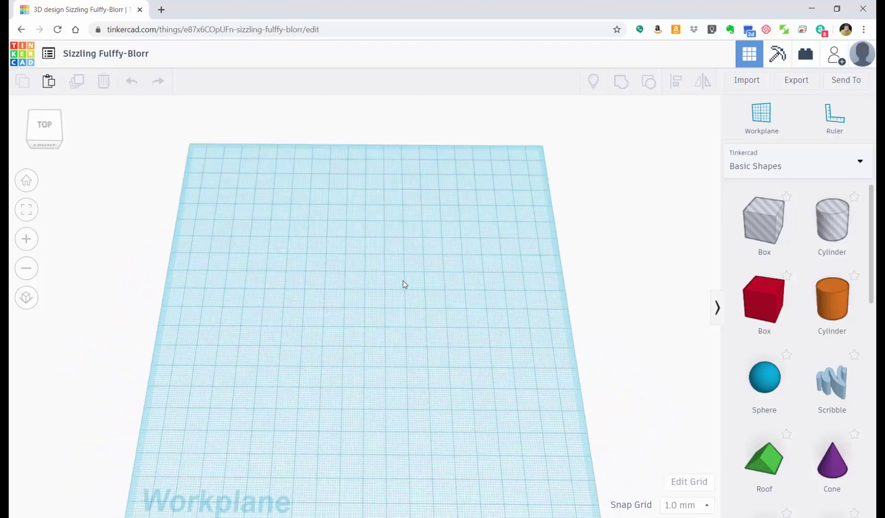
{"action": "scroll", "coordinate": [403, 285], "scroll_direction": "down", "scroll_amount": 4}
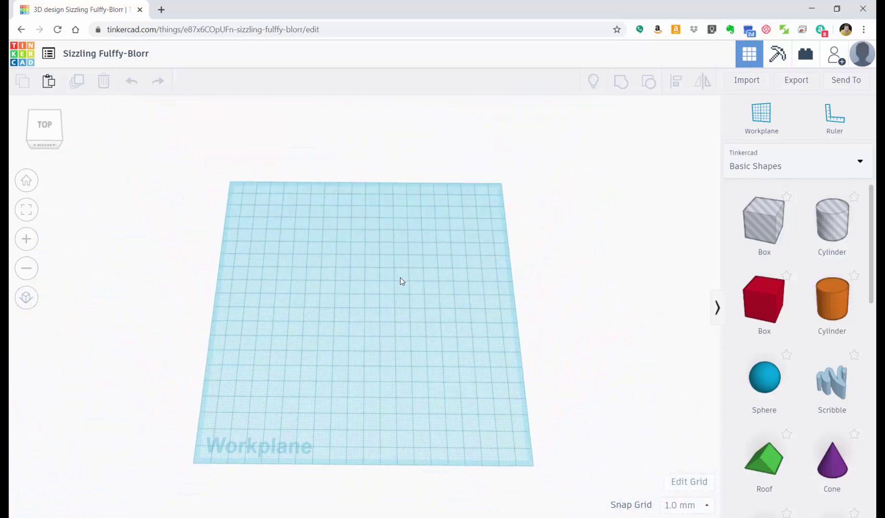
{"action": "scroll", "coordinate": [401, 277], "scroll_direction": "up", "scroll_amount": 3}
{"action": "scroll", "coordinate": [400, 275], "scroll_direction": "down", "scroll_amount": 4}
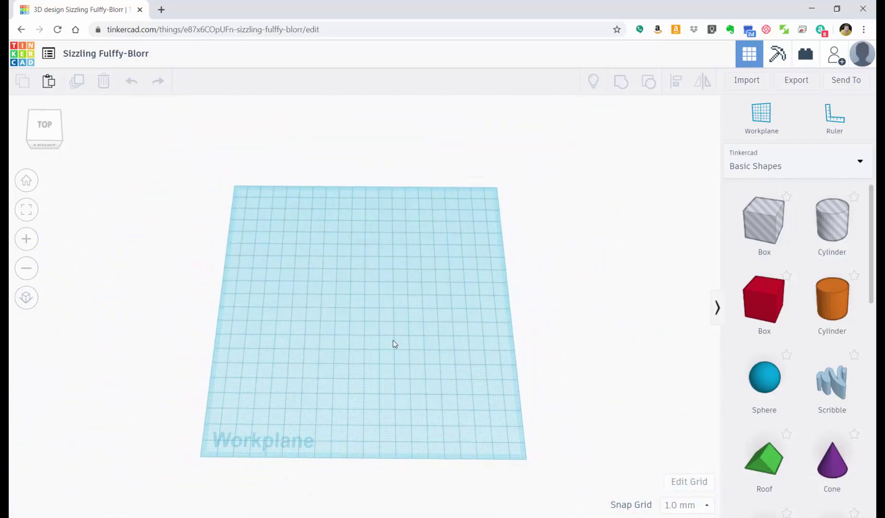
{"action": "right_click_drag", "start_coordinate": [364, 272], "coordinate": [291, 260]}
{"action": "scroll", "coordinate": [332, 255], "scroll_direction": "up", "scroll_amount": 2}
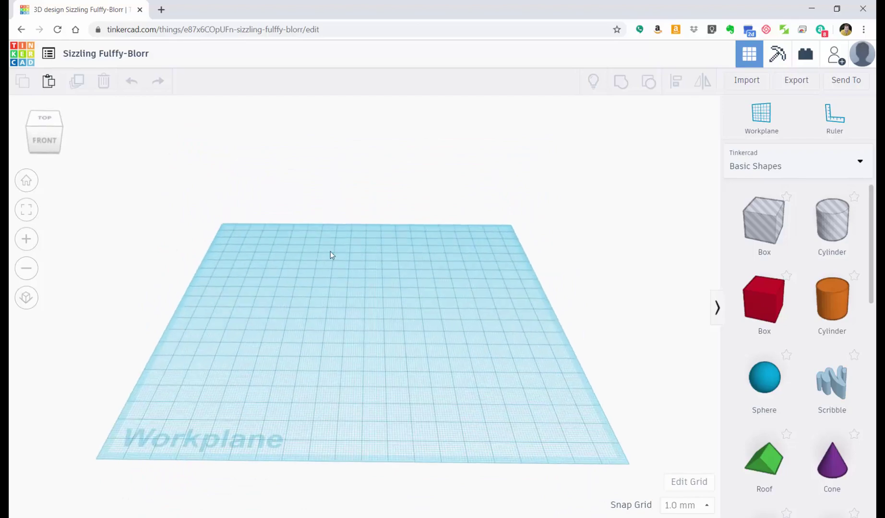
{"action": "right_click_drag", "start_coordinate": [486, 320], "coordinate": [269, 295]}
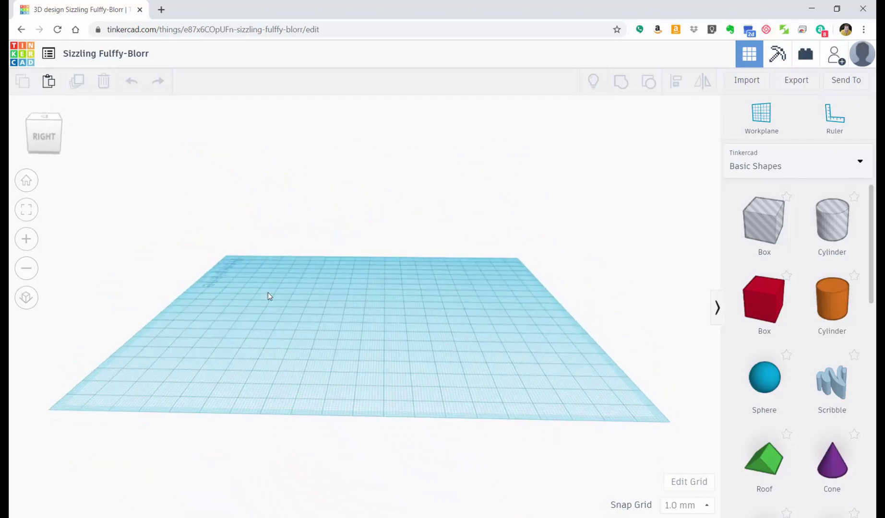
{"action": "left_click", "coordinate": [44, 135]}
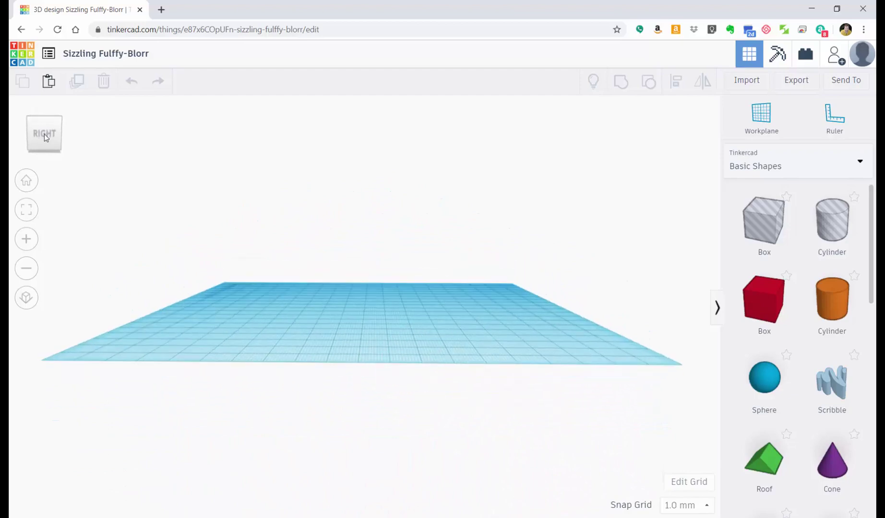
{"action": "left_click", "coordinate": [25, 132]}
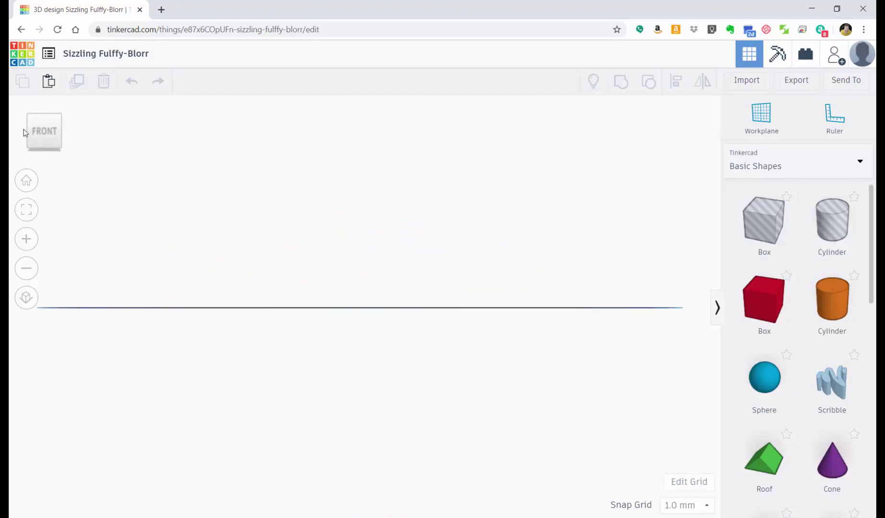
{"action": "left_click", "coordinate": [48, 120]}
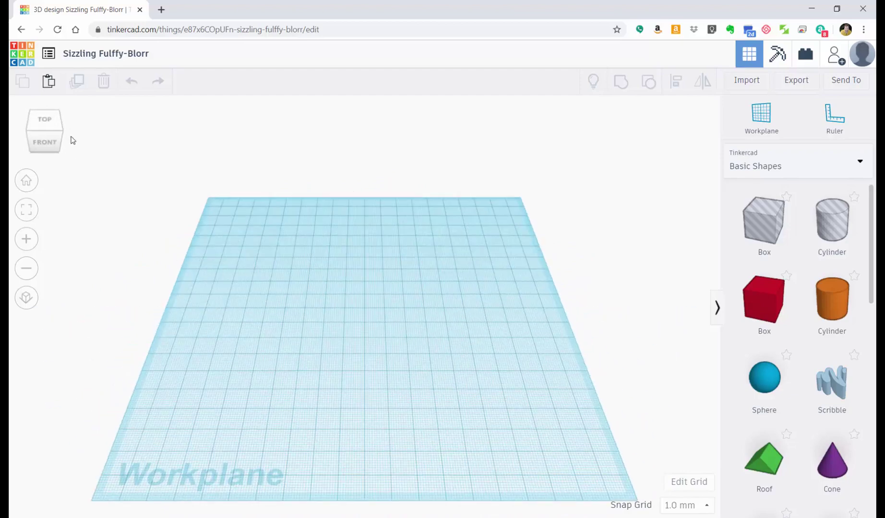
{"action": "left_click", "coordinate": [41, 126]}
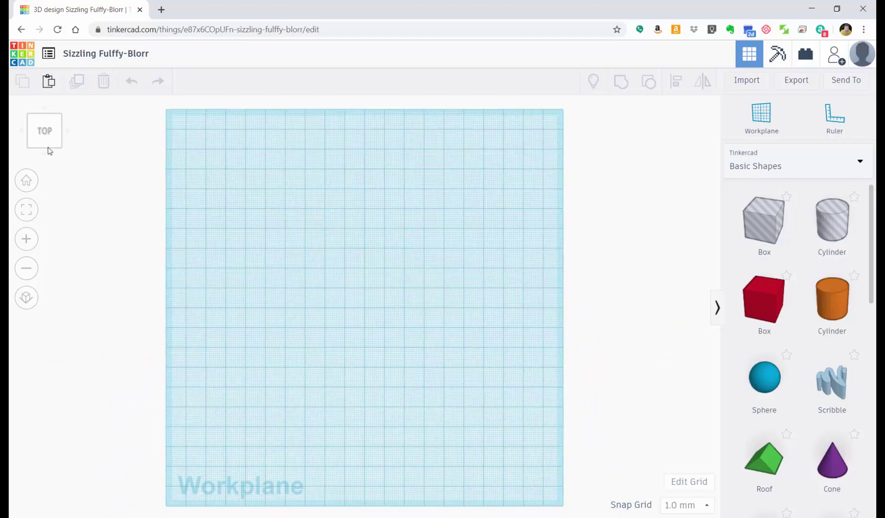
{"action": "left_click", "coordinate": [48, 148]}
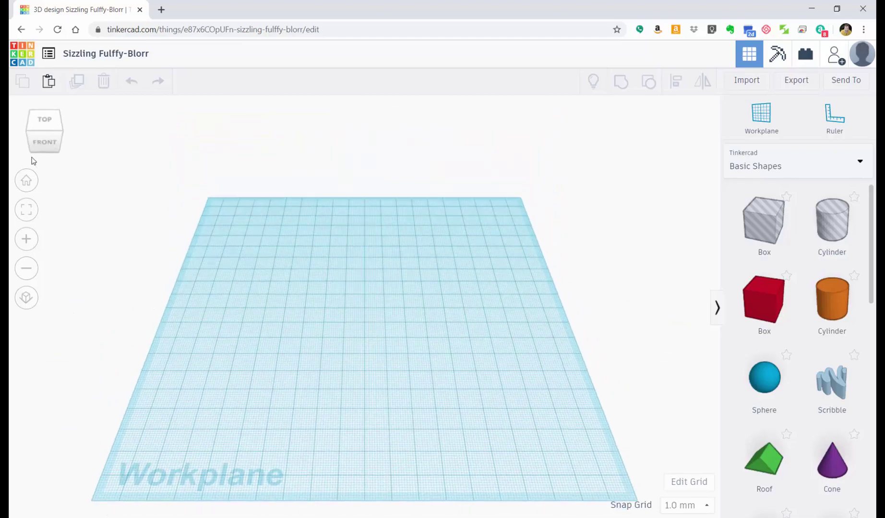
{"action": "left_click", "coordinate": [41, 149]}
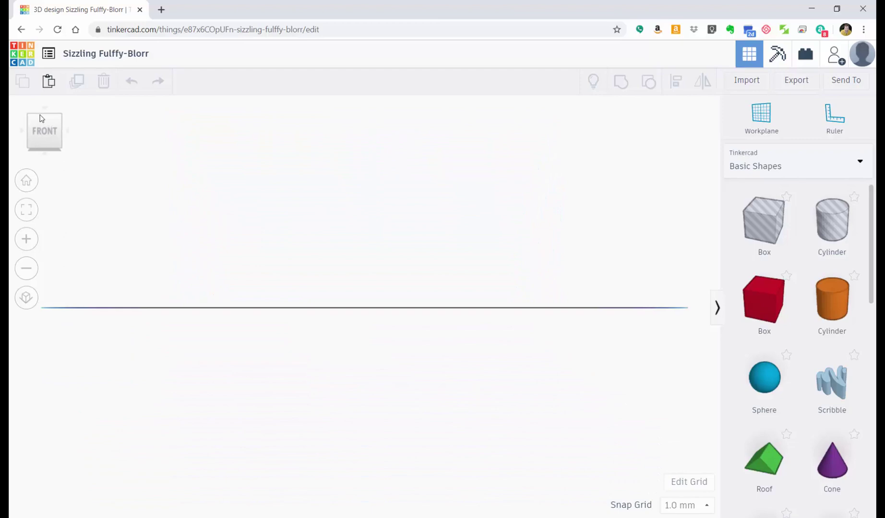
{"action": "left_click", "coordinate": [37, 110]}
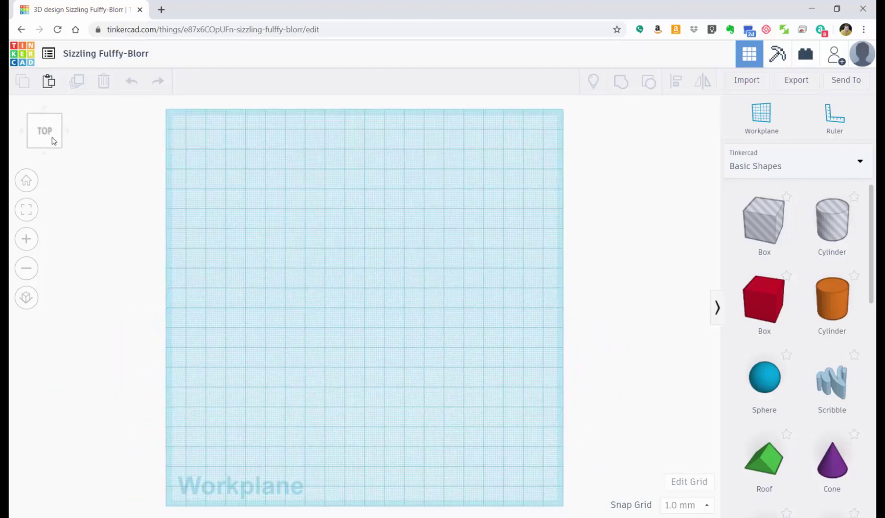
{"action": "left_click", "coordinate": [63, 134]}
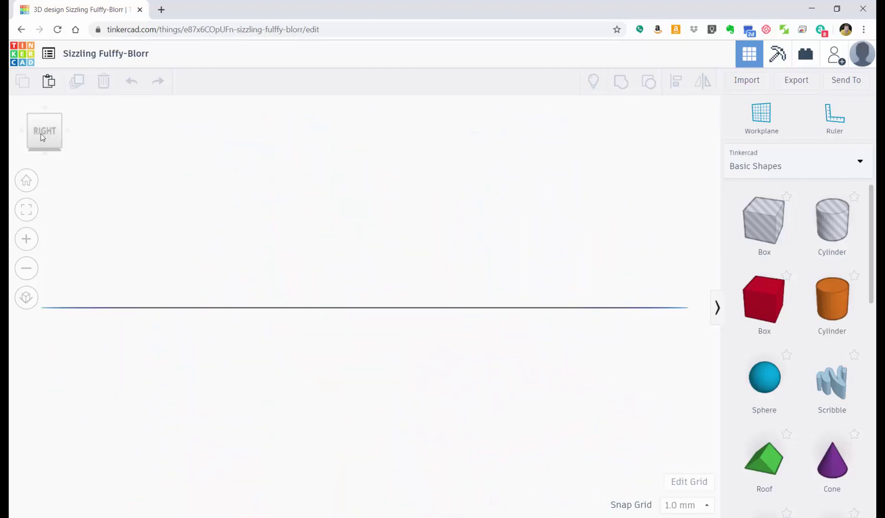
{"action": "left_click", "coordinate": [46, 152]}
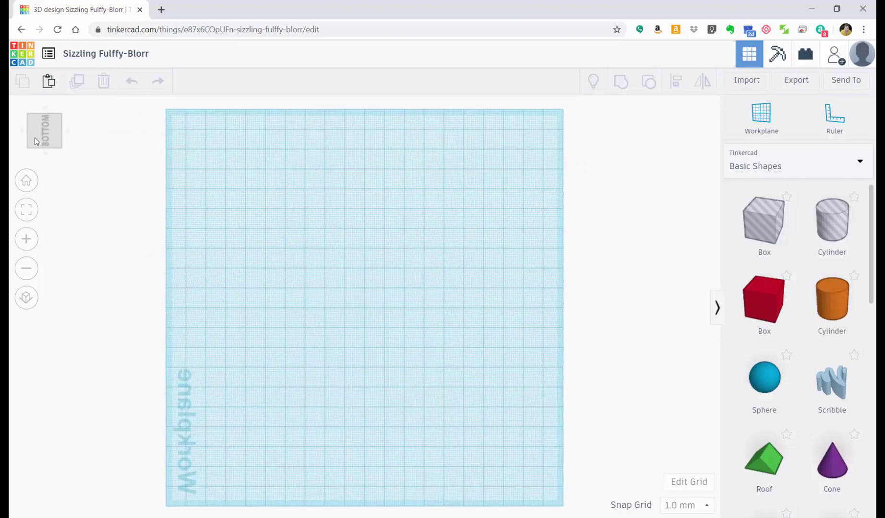
{"action": "left_click", "coordinate": [23, 129]}
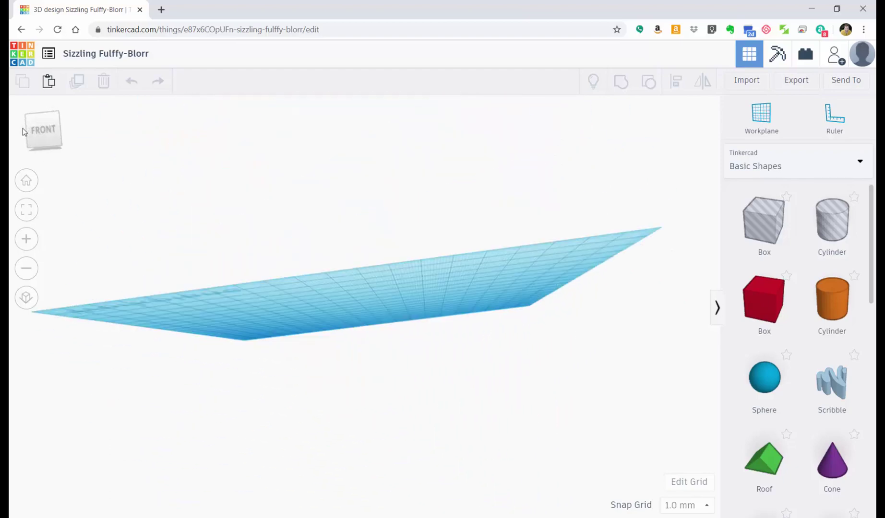
{"action": "left_click", "coordinate": [48, 115]}
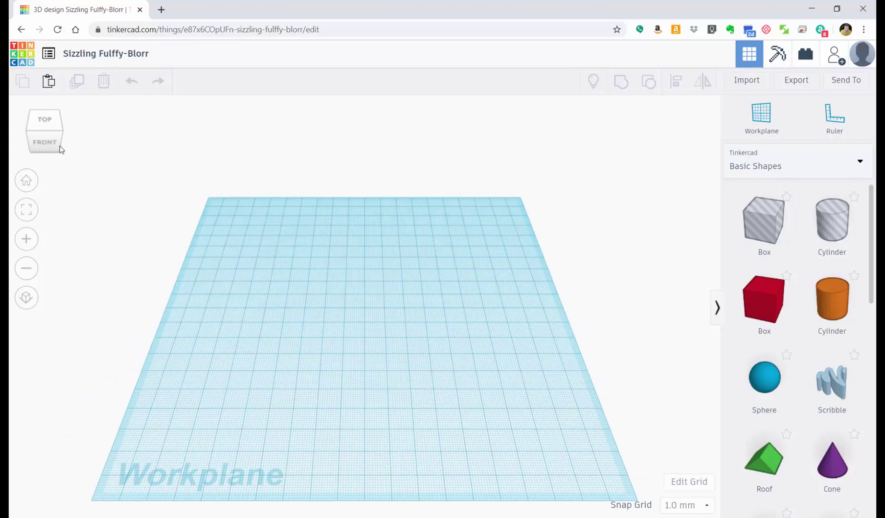
{"action": "left_click", "coordinate": [60, 149]}
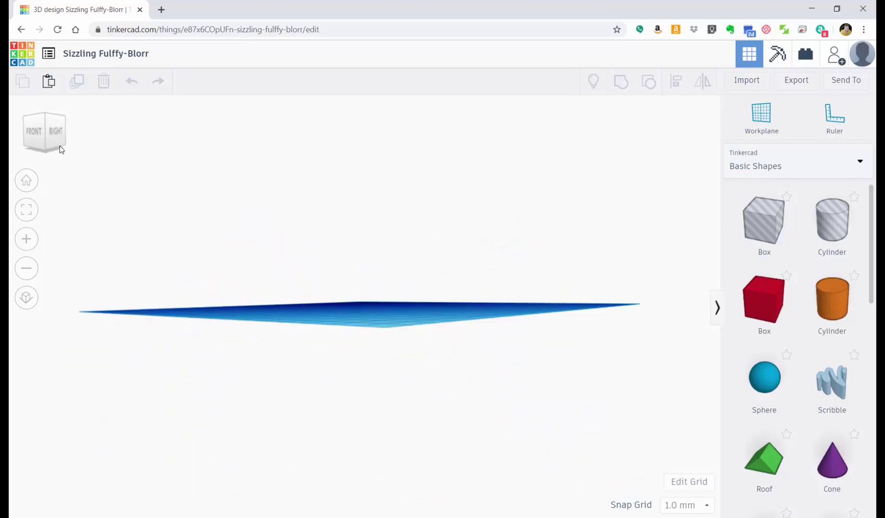
{"action": "left_click", "coordinate": [55, 117]}
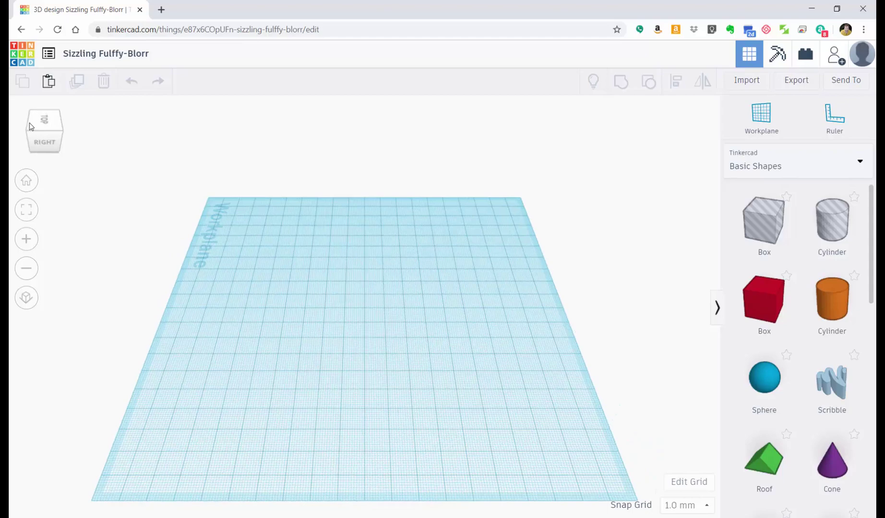
{"action": "left_click", "coordinate": [29, 126]}
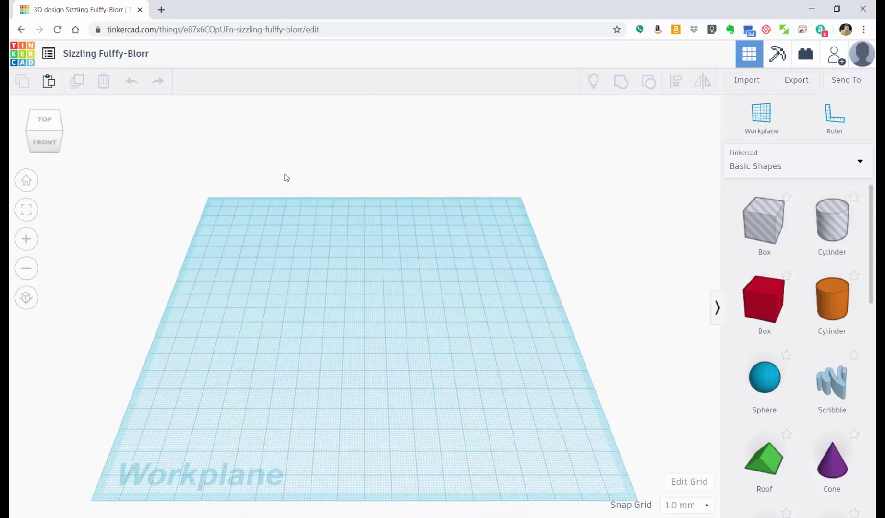
{"action": "right_click_drag", "start_coordinate": [601, 283], "coordinate": [257, 168]}
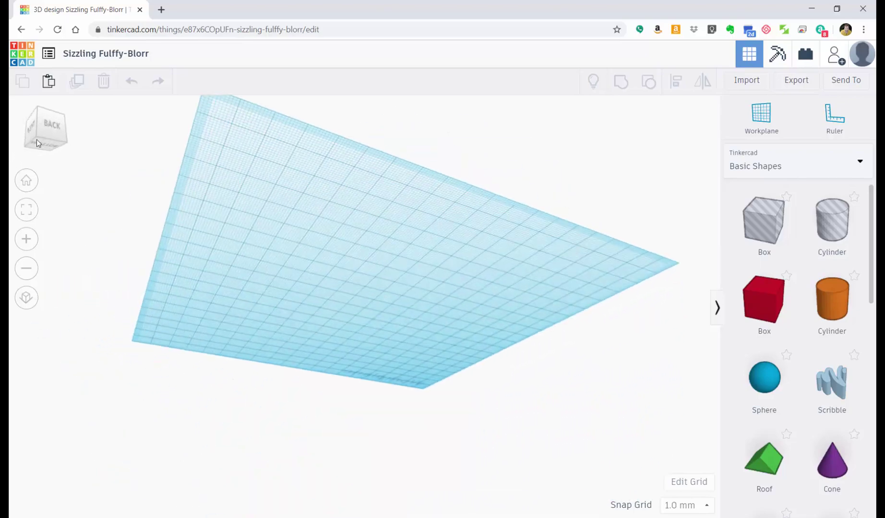
{"action": "left_click", "coordinate": [24, 130]}
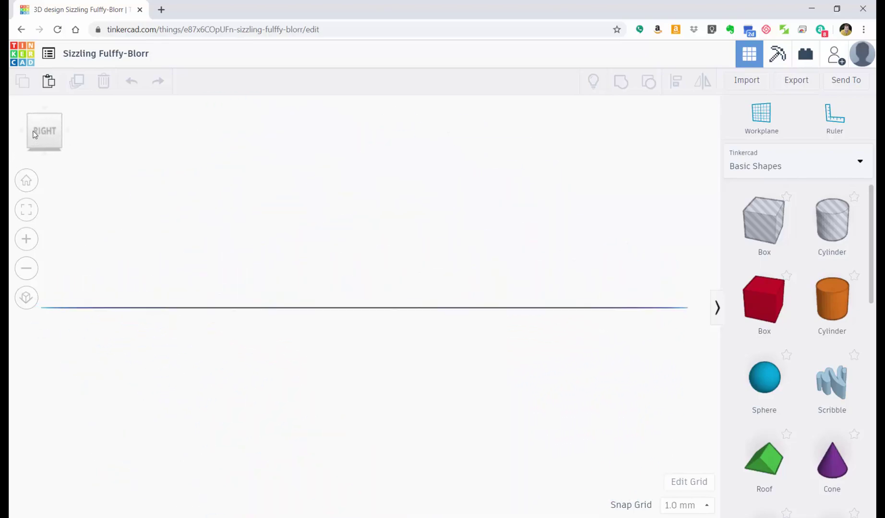
{"action": "left_click", "coordinate": [32, 132]}
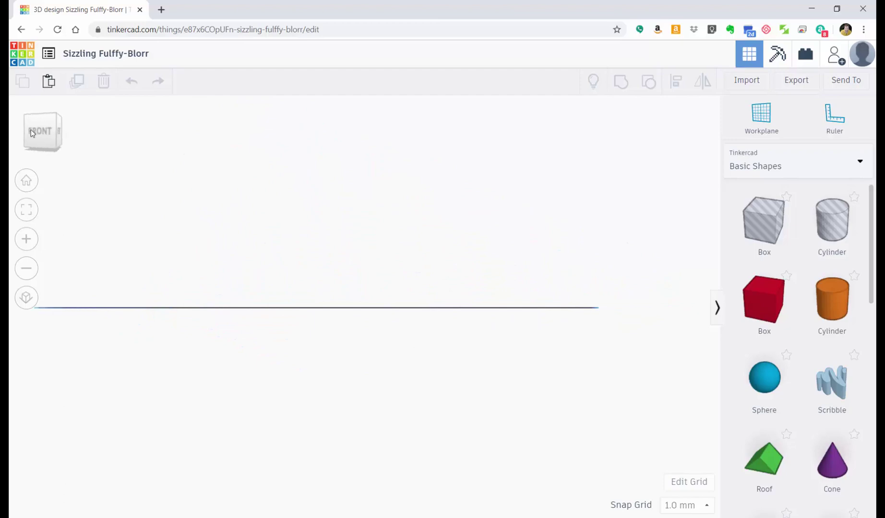
{"action": "right_click_drag", "start_coordinate": [360, 183], "coordinate": [356, 261]}
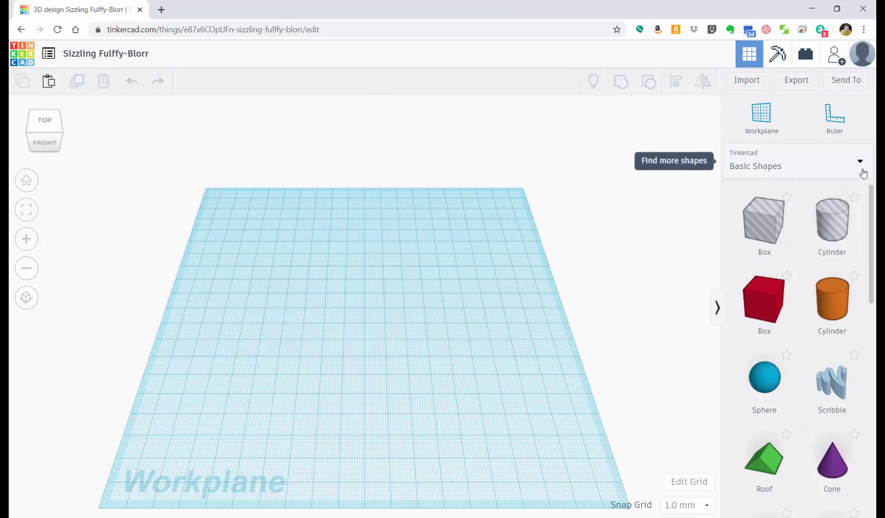
{"action": "left_click", "coordinate": [847, 165]}
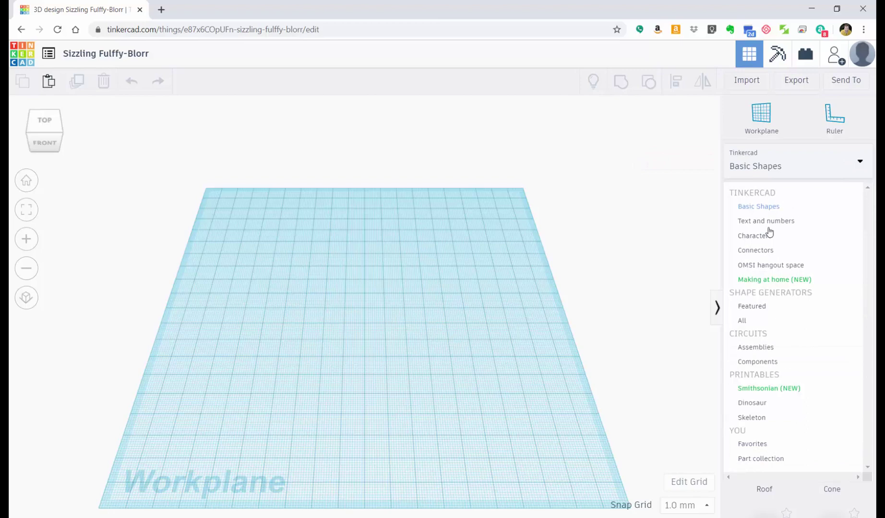
{"action": "left_click", "coordinate": [861, 165]}
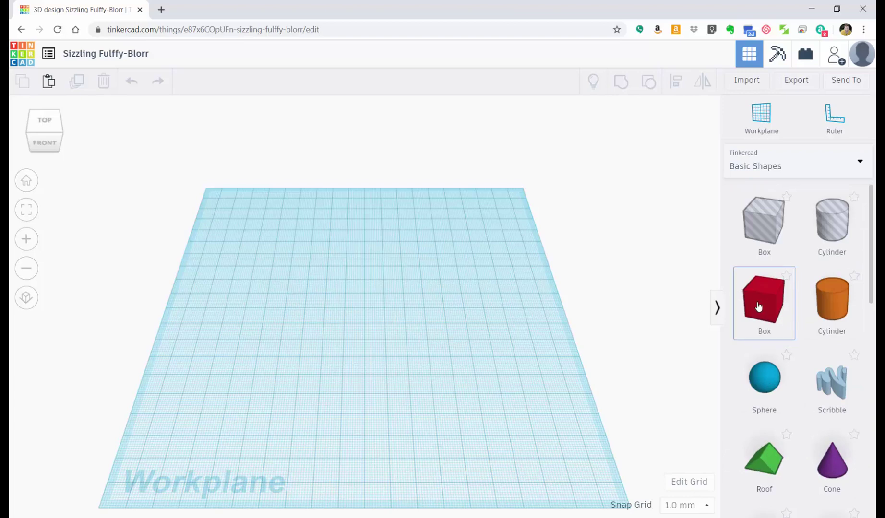
{"action": "left_click_drag", "start_coordinate": [759, 303], "coordinate": [367, 321]}
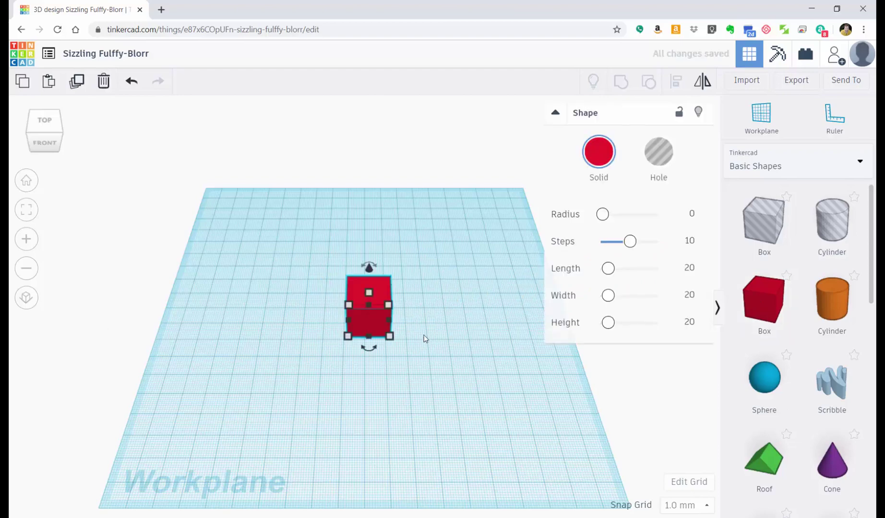
{"action": "scroll", "coordinate": [377, 315], "scroll_direction": "up", "scroll_amount": 5}
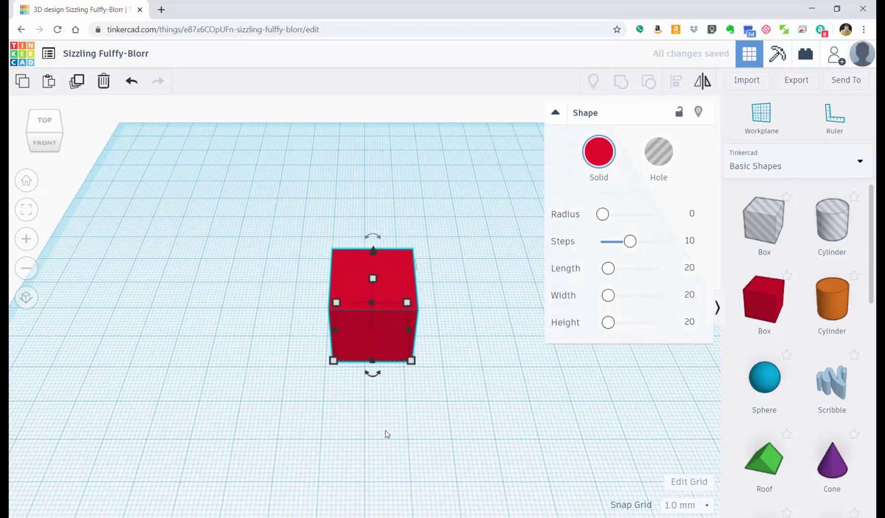
{"action": "left_click_drag", "start_coordinate": [384, 421], "coordinate": [384, 422]}
{"action": "right_click_drag", "start_coordinate": [384, 422], "coordinate": [389, 293]}
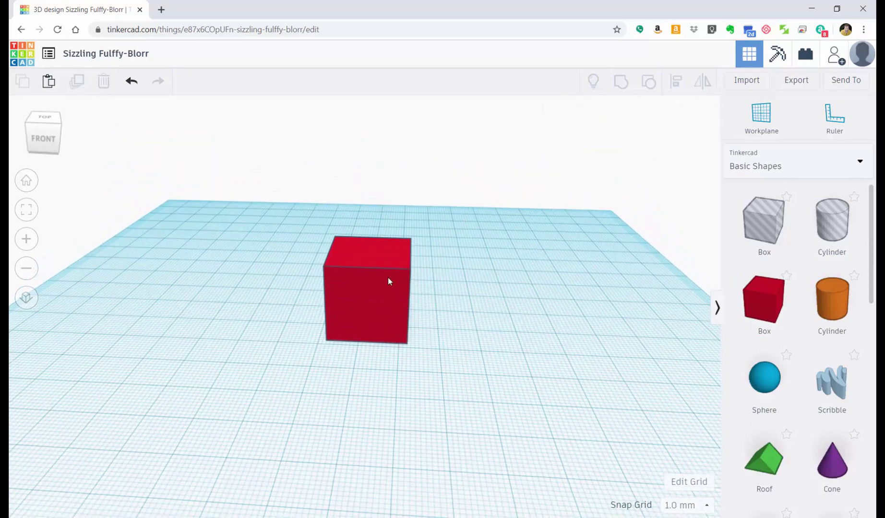
{"action": "left_click", "coordinate": [388, 277]}
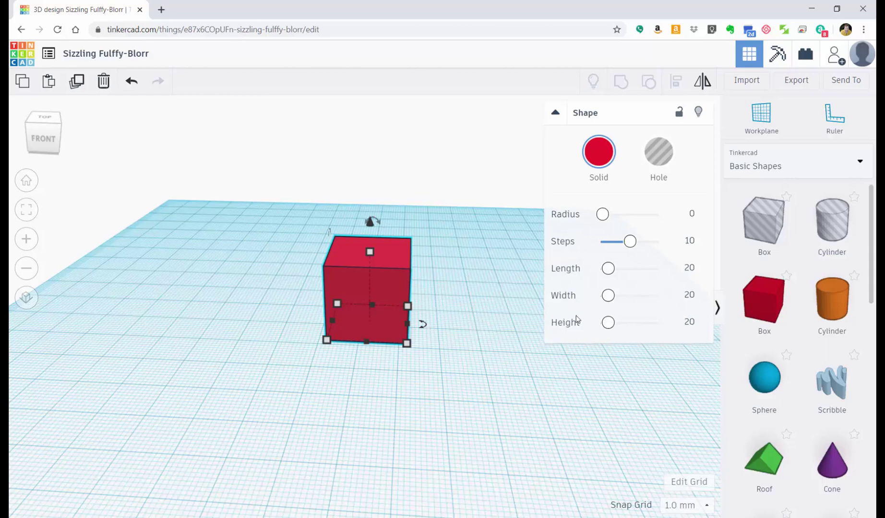
{"action": "left_click", "coordinate": [691, 296]}
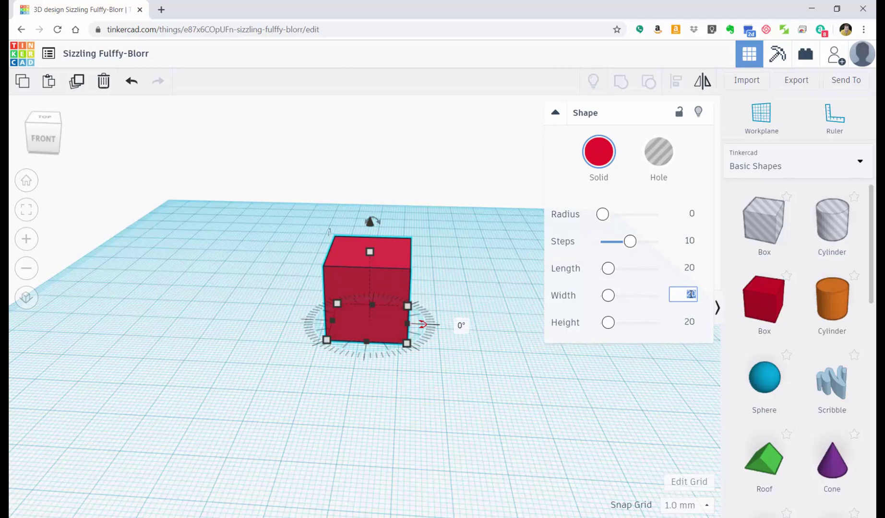
{"action": "type", "text": "4"}
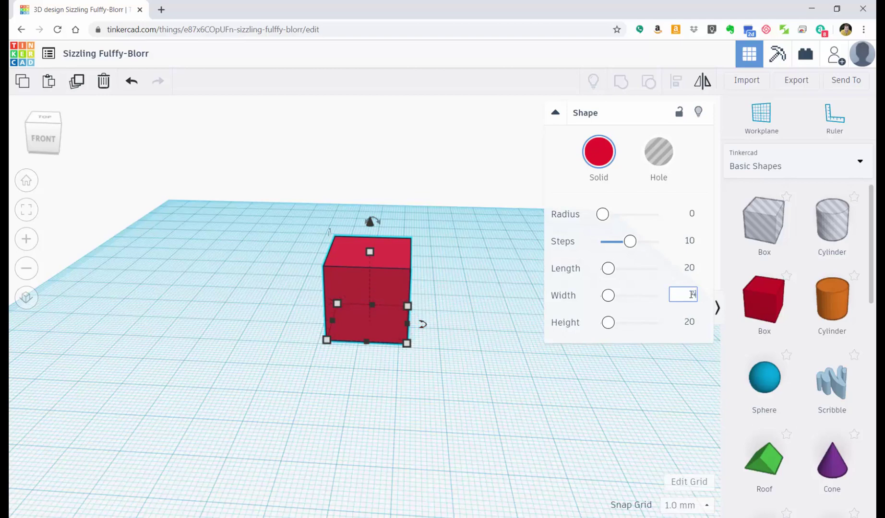
{"action": "type", "text": "0"}
{"action": "key", "text": "Return"}
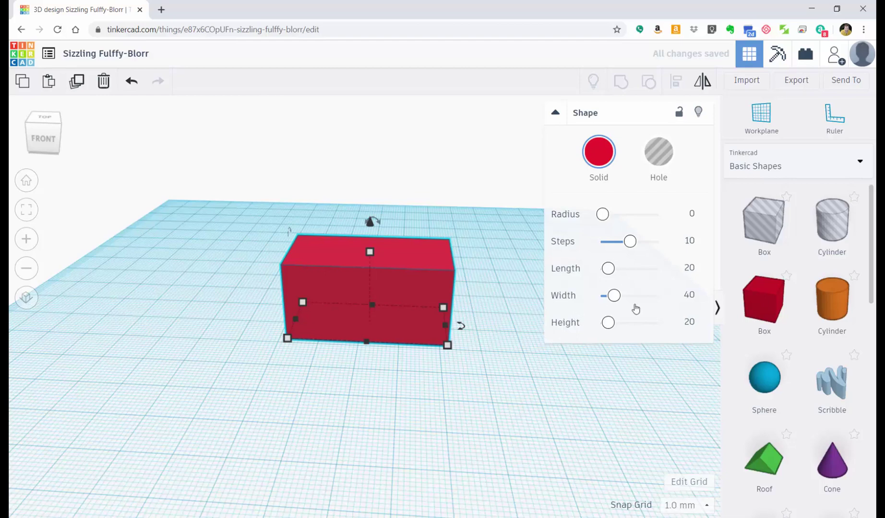
{"action": "left_click", "coordinate": [688, 322]}
{"action": "type", "text": "6"}
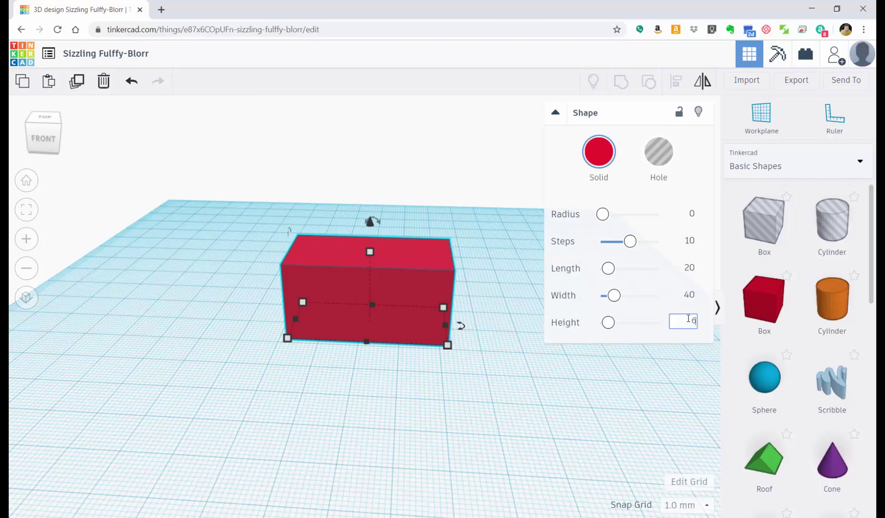
{"action": "type", "text": "0"}
{"action": "key", "text": "Return"}
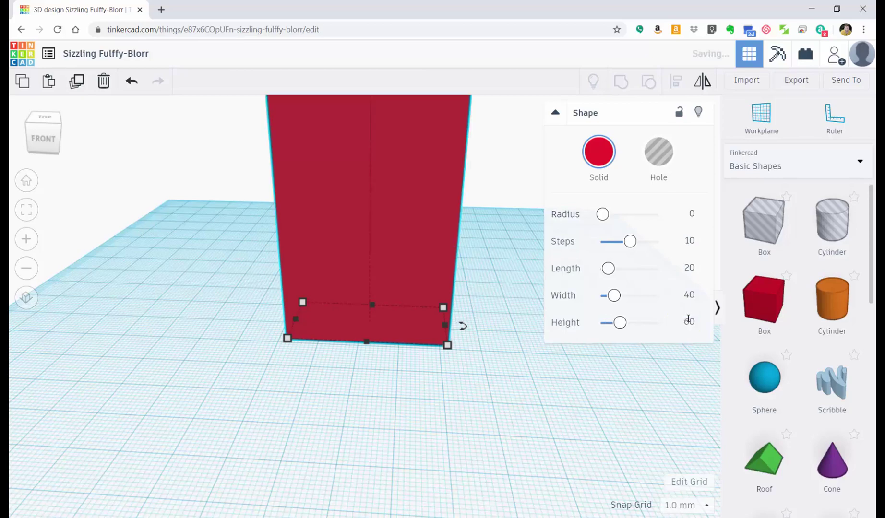
{"action": "scroll", "coordinate": [502, 384], "scroll_direction": "down", "scroll_amount": 2}
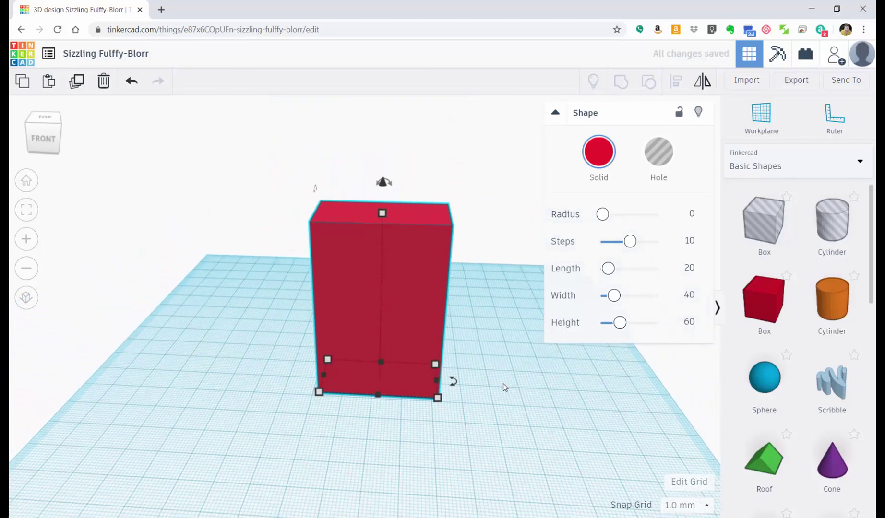
{"action": "scroll", "coordinate": [503, 383], "scroll_direction": "up", "scroll_amount": 3}
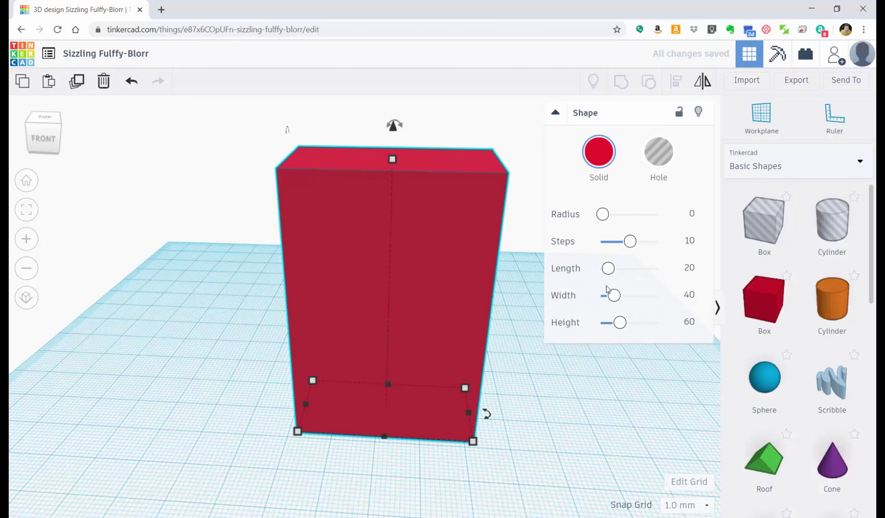
{"action": "left_click", "coordinate": [691, 295]}
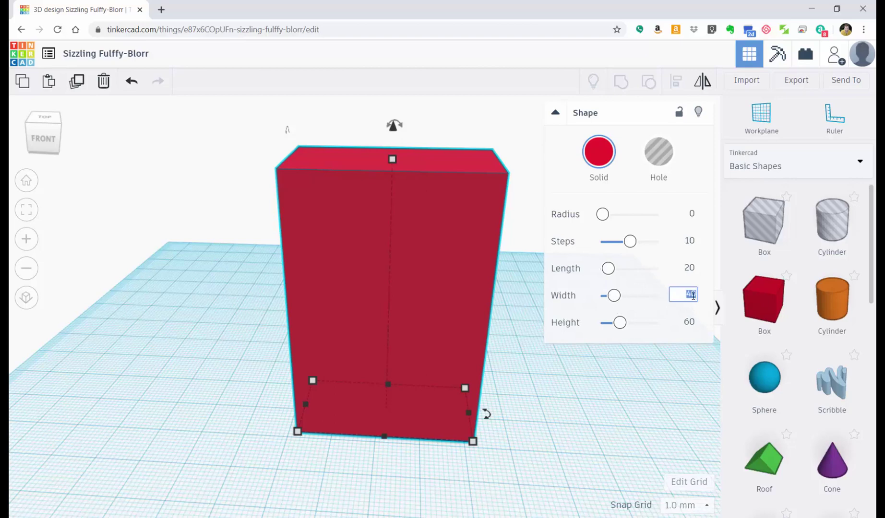
{"action": "type", "text": "20"}
{"action": "key", "text": "Return"}
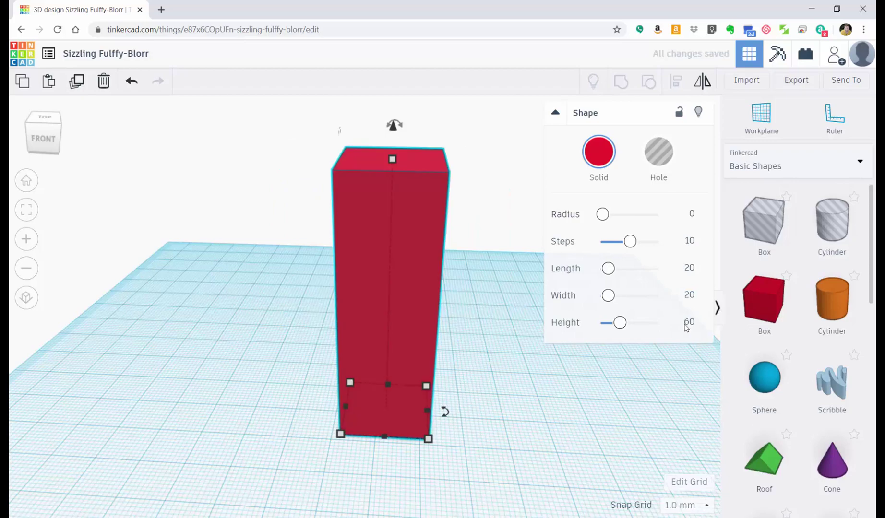
{"action": "left_click", "coordinate": [685, 326]}
{"action": "type", "text": "2"}
{"action": "key", "text": "Return"}
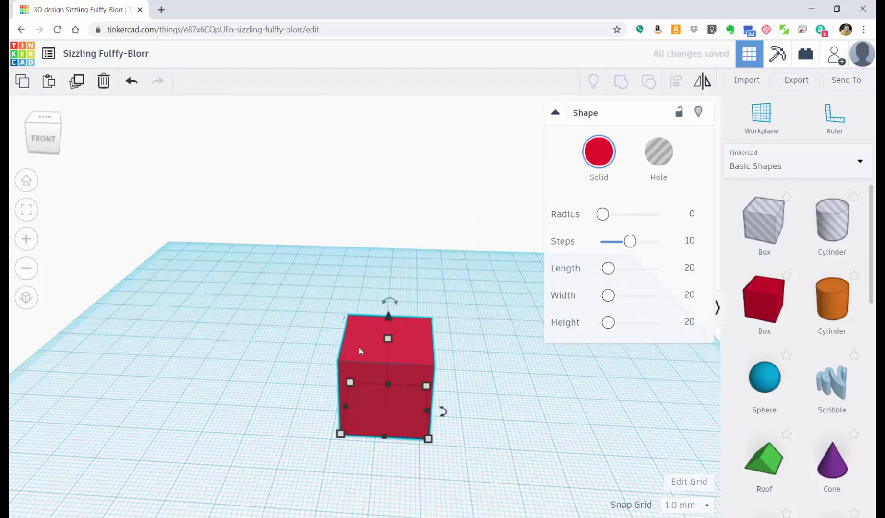
{"action": "scroll", "coordinate": [359, 348], "scroll_direction": "up", "scroll_amount": 2}
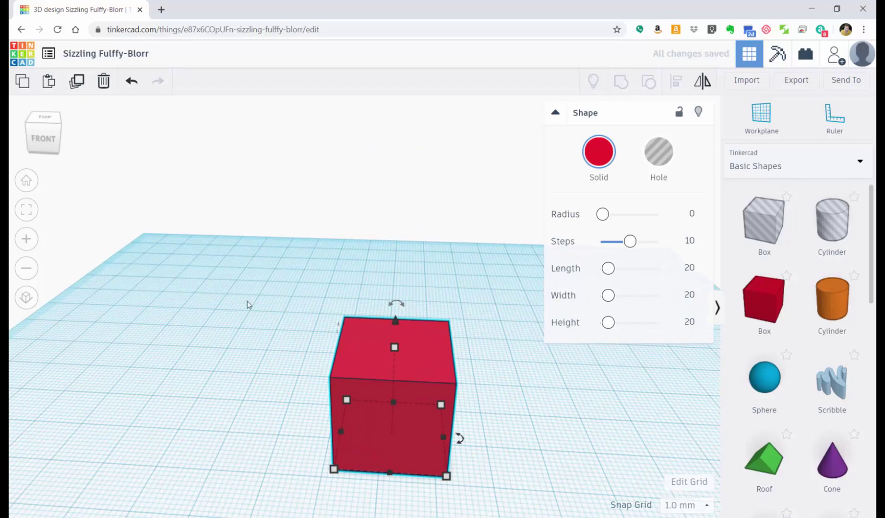
{"action": "scroll", "coordinate": [314, 360], "scroll_direction": "up", "scroll_amount": 1}
{"action": "left_click", "coordinate": [225, 412]}
{"action": "scroll", "coordinate": [228, 412], "scroll_direction": "down", "scroll_amount": 3}
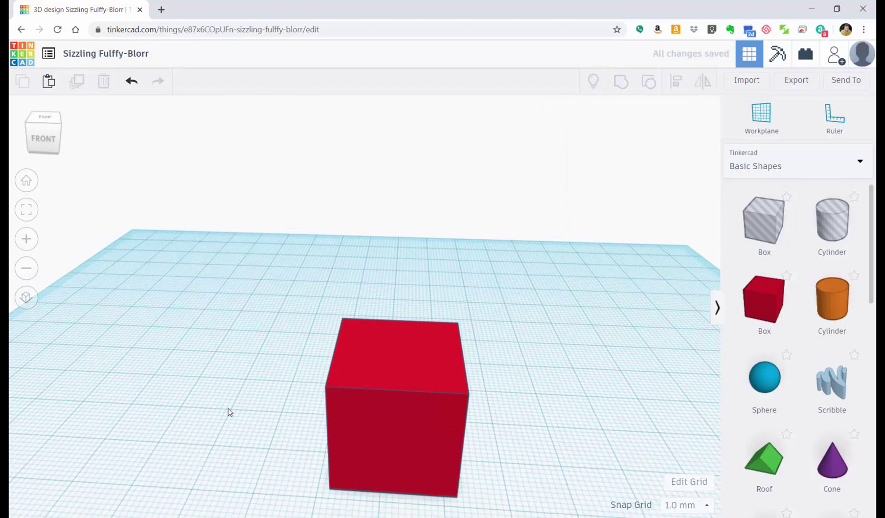
{"action": "left_click_drag", "start_coordinate": [295, 281], "coordinate": [533, 469]}
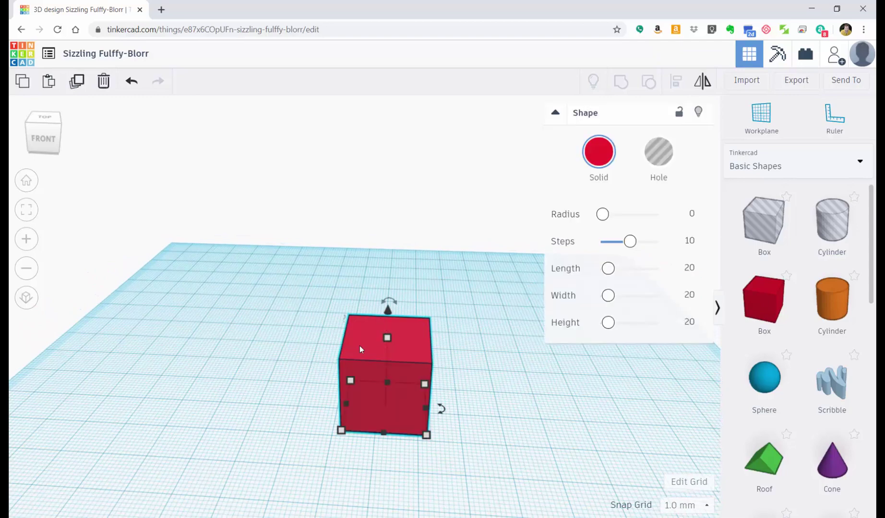
{"action": "left_click", "coordinate": [168, 343]}
{"action": "left_click_drag", "start_coordinate": [334, 296], "coordinate": [501, 448]}
{"action": "left_click", "coordinate": [390, 470]}
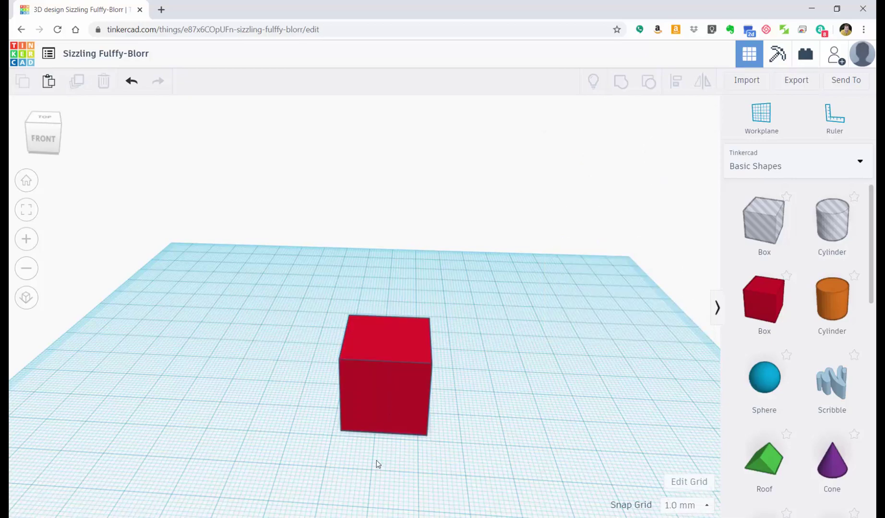
Drop a Roof from Basic Shapes beside the red cube and select it from a front view
{"action": "mouse_move", "coordinate": [376, 460]}
{"action": "right_mouse_down"}
{"action": "mouse_move", "coordinate": [249, 409]}
{"action": "mouse_move", "coordinate": [371, 455]}
{"action": "right_mouse_up"}
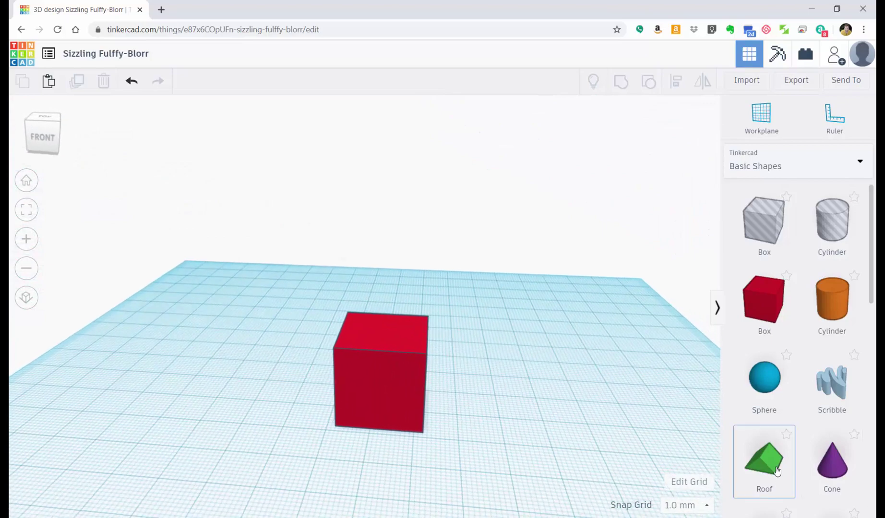
{"action": "scroll", "coordinate": [776, 475], "scroll_direction": "down", "scroll_amount": 2}
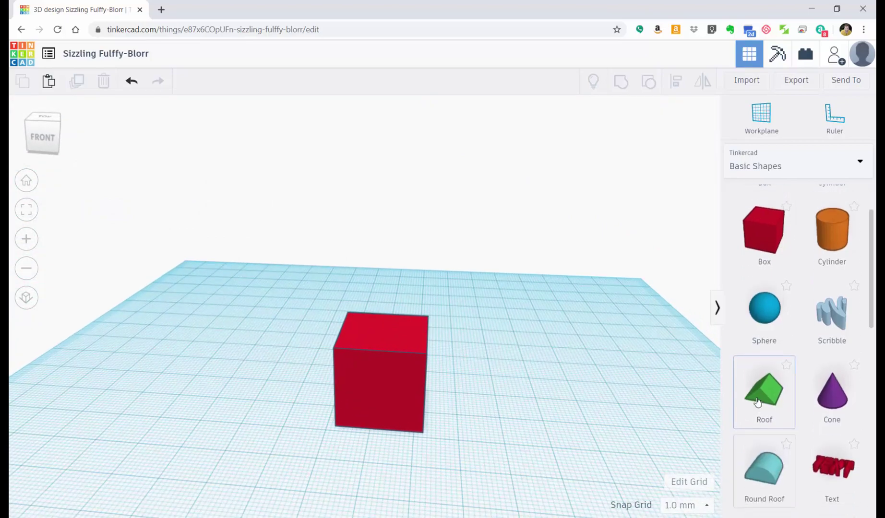
{"action": "left_click_drag", "start_coordinate": [760, 399], "coordinate": [376, 433]}
{"action": "right_click_drag", "start_coordinate": [463, 444], "coordinate": [238, 397]}
{"action": "right_click_drag", "start_coordinate": [177, 386], "coordinate": [324, 388]}
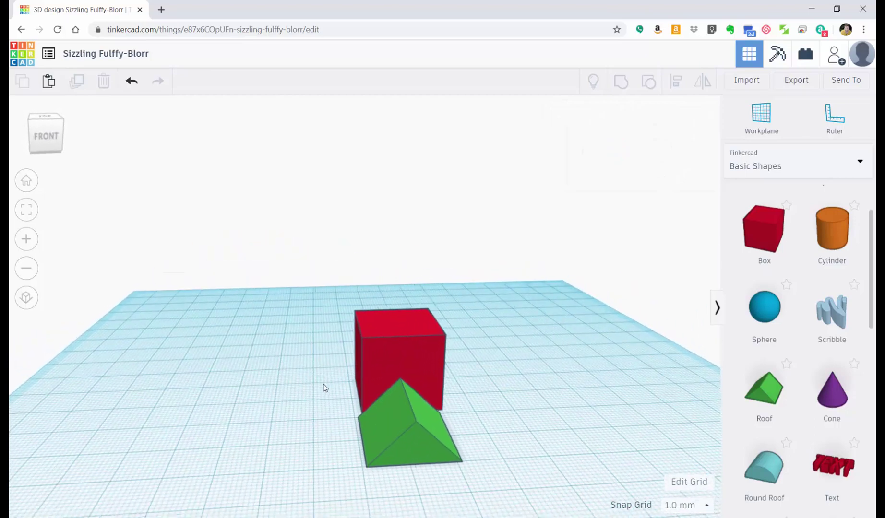
{"action": "left_click", "coordinate": [412, 419]}
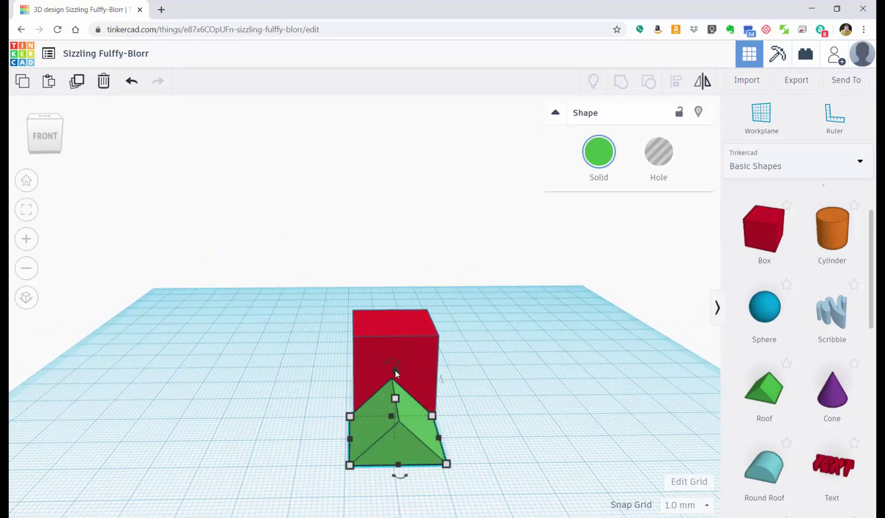
{"action": "right_click_drag", "start_coordinate": [505, 428], "coordinate": [367, 391]}
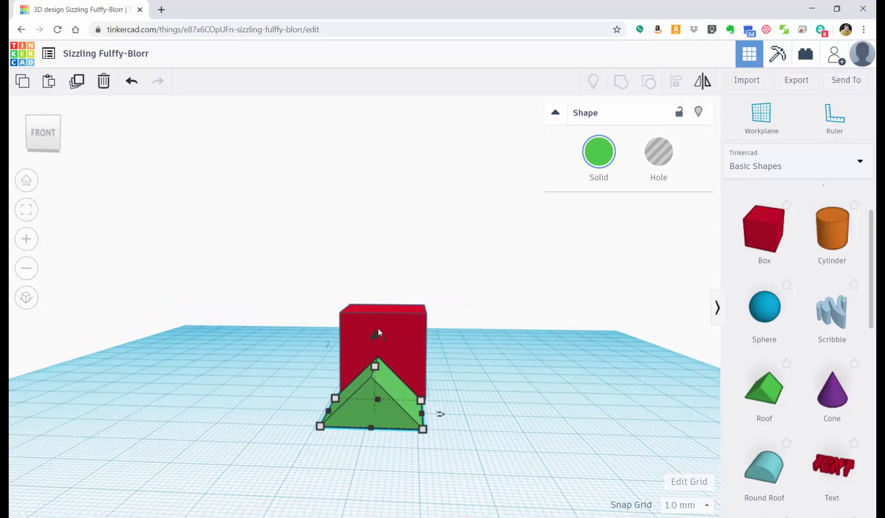
Lift the green roof off the workplane and set its elevation to exactly 20 mm
{"action": "left_click_drag", "start_coordinate": [374, 334], "coordinate": [377, 250]}
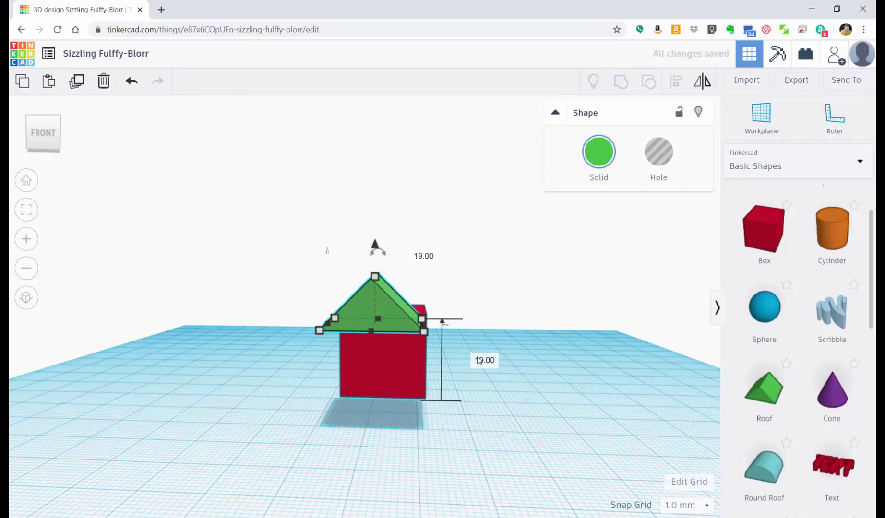
{"action": "scroll", "coordinate": [563, 439], "scroll_direction": "up", "scroll_amount": 2}
{"action": "scroll", "coordinate": [549, 395], "scroll_direction": "down", "scroll_amount": 2}
{"action": "right_click_drag", "start_coordinate": [534, 422], "coordinate": [432, 372]}
{"action": "left_click", "coordinate": [470, 425]}
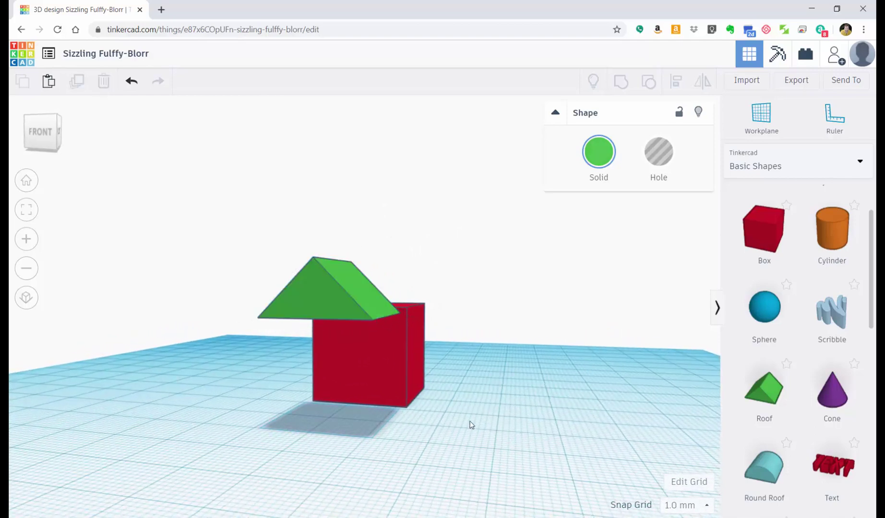
{"action": "left_click", "coordinate": [327, 265]}
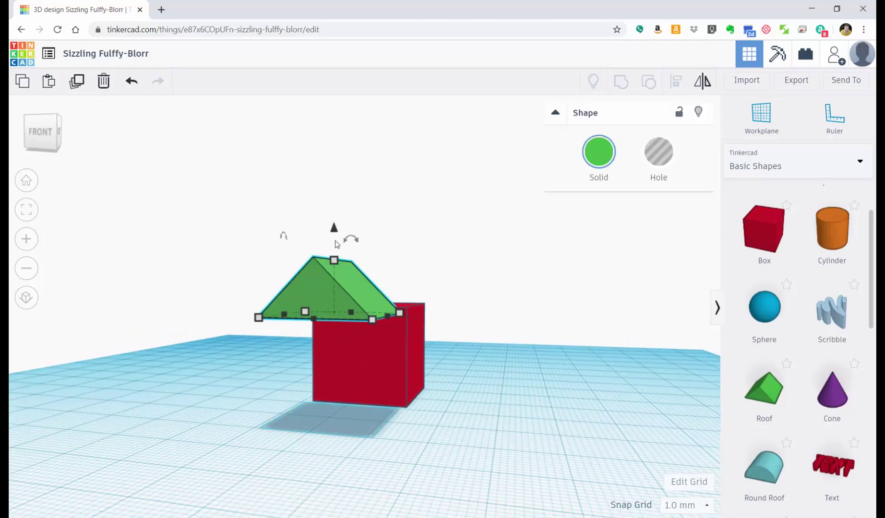
{"action": "left_click_drag", "start_coordinate": [335, 228], "coordinate": [334, 226]}
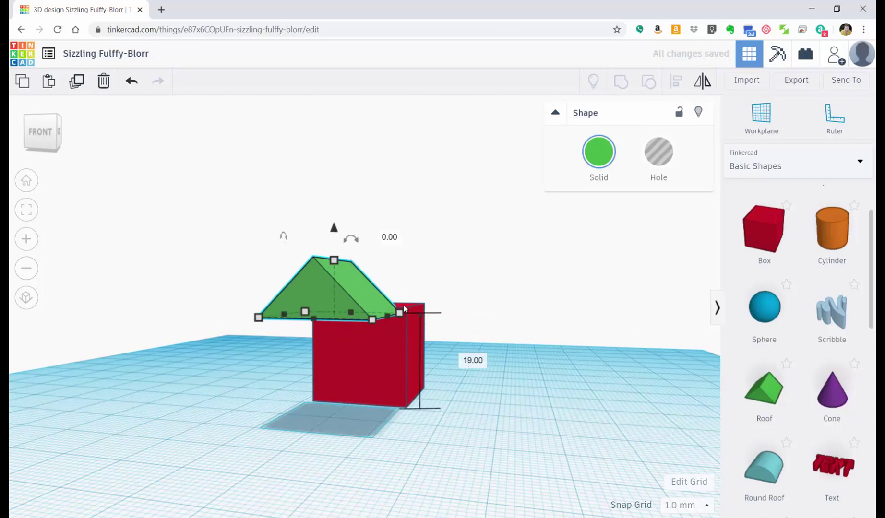
{"action": "left_click", "coordinate": [471, 361]}
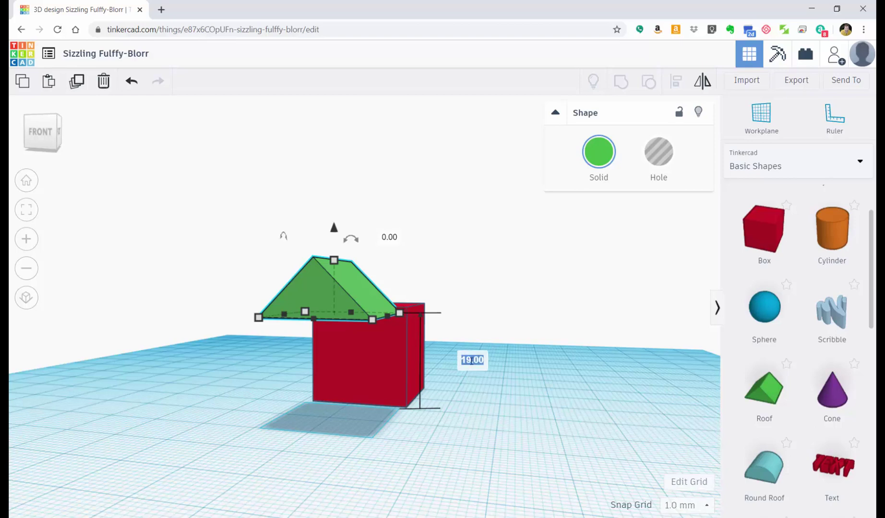
{"action": "type", "text": "20"}
{"action": "key", "text": "Return"}
Nudge the selected roof three steps back and one right so it sits over the cube
{"action": "right_click_drag", "start_coordinate": [495, 472], "coordinate": [235, 374]}
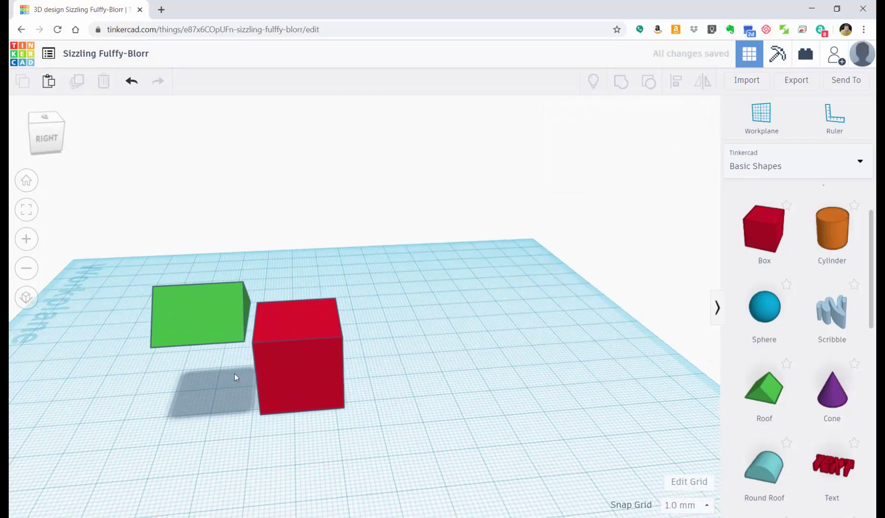
{"action": "left_click", "coordinate": [217, 327]}
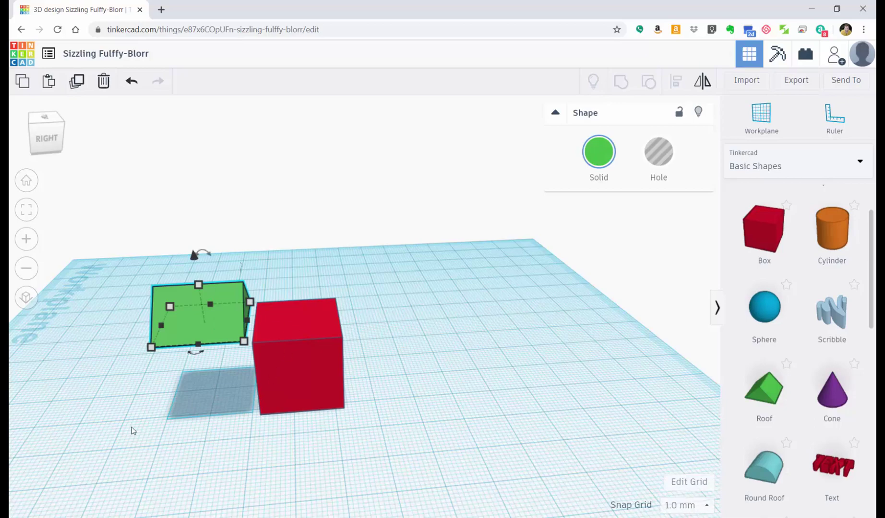
{"action": "right_click_drag", "start_coordinate": [271, 439], "coordinate": [327, 475]}
{"action": "left_click", "coordinate": [385, 434]}
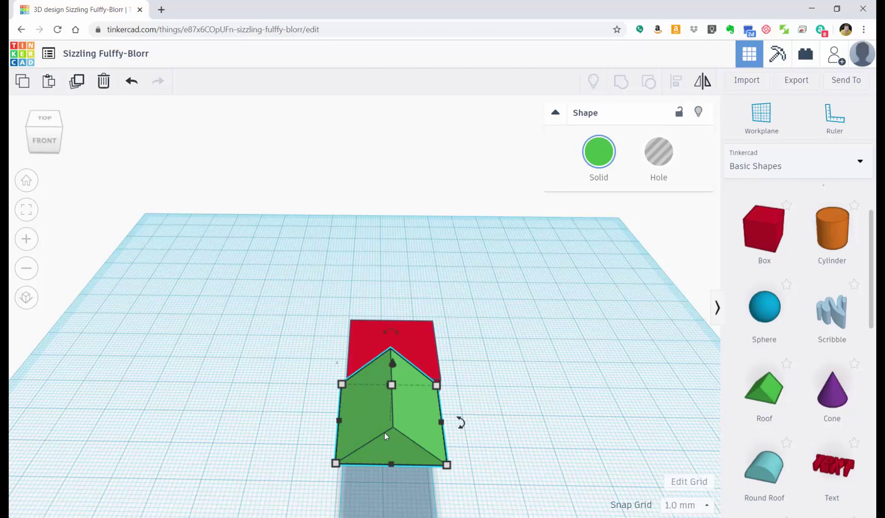
{"action": "key", "text": "Up"}
{"action": "key", "text": "Up"}
{"action": "key", "text": "Up"}
{"action": "key", "text": "Up"}
{"action": "key", "text": "Up"}
{"action": "key", "text": "Up"}
{"action": "key", "text": "Up"}
{"action": "key", "text": "Up"}
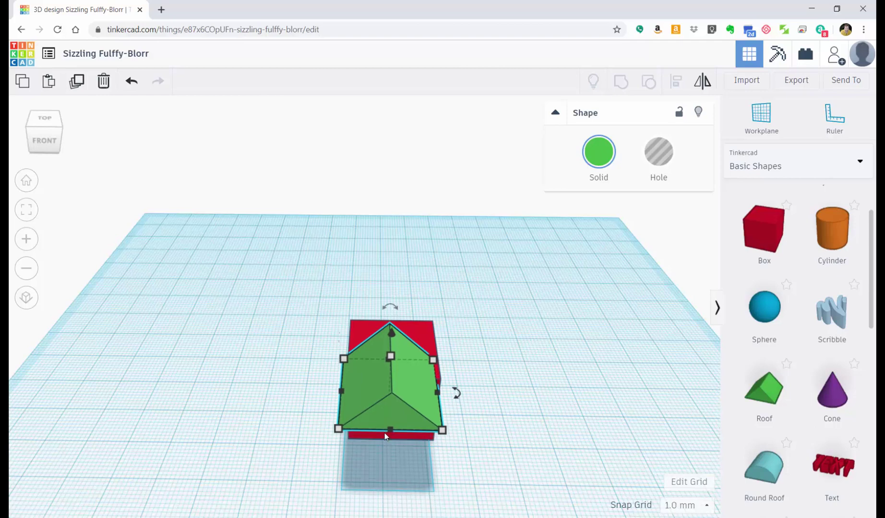
{"action": "key", "text": "Up"}
{"action": "key", "text": "Up"}
{"action": "key", "text": "Up"}
{"action": "key", "text": "Up"}
{"action": "key", "text": "Up"}
{"action": "key", "text": "Up"}
{"action": "key", "text": "Up"}
{"action": "key", "text": "Up"}
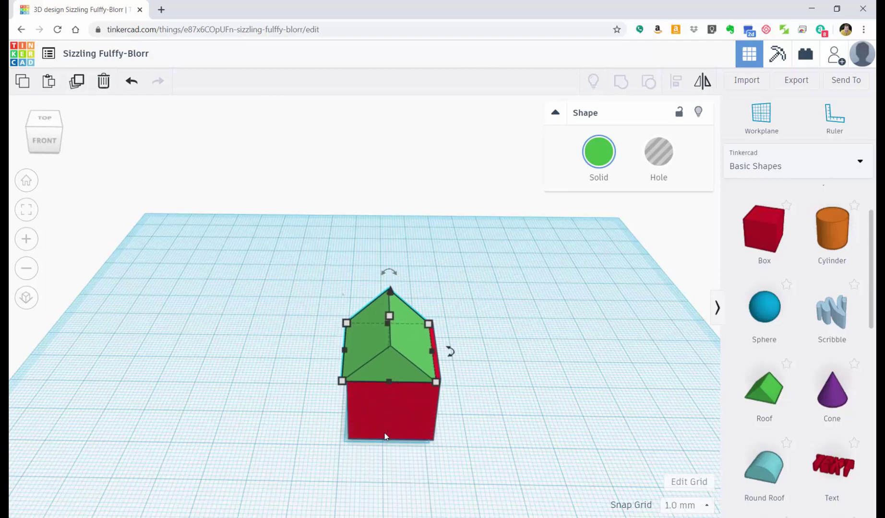
{"action": "key", "text": "Up"}
{"action": "key", "text": "Up"}
{"action": "key", "text": "Up"}
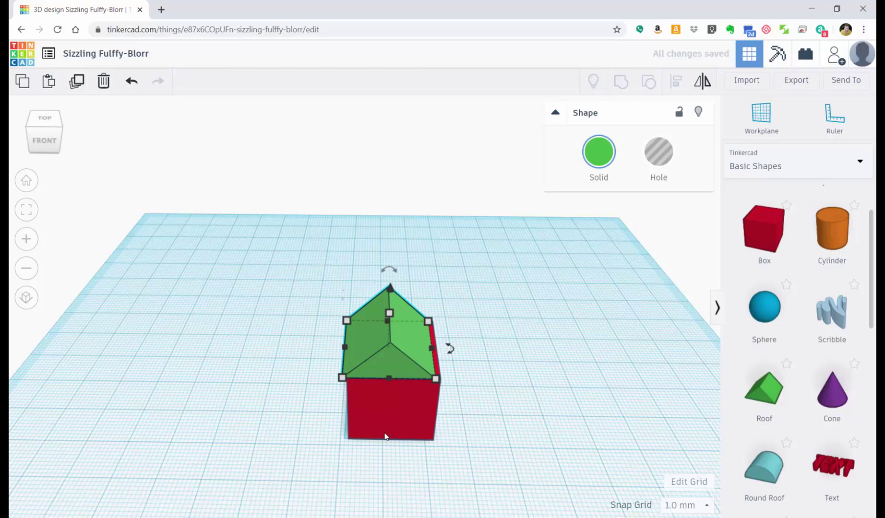
{"action": "key", "text": "Right"}
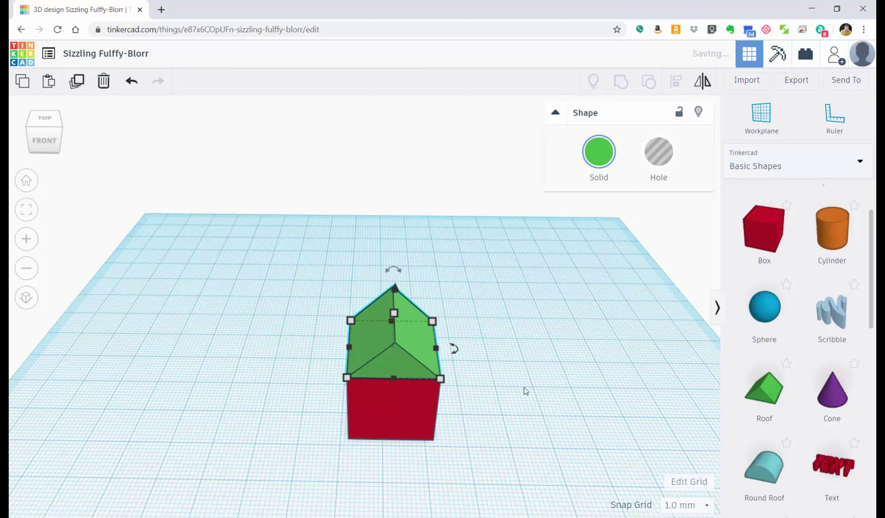
{"action": "scroll", "coordinate": [509, 427], "scroll_direction": "down", "scroll_amount": 3}
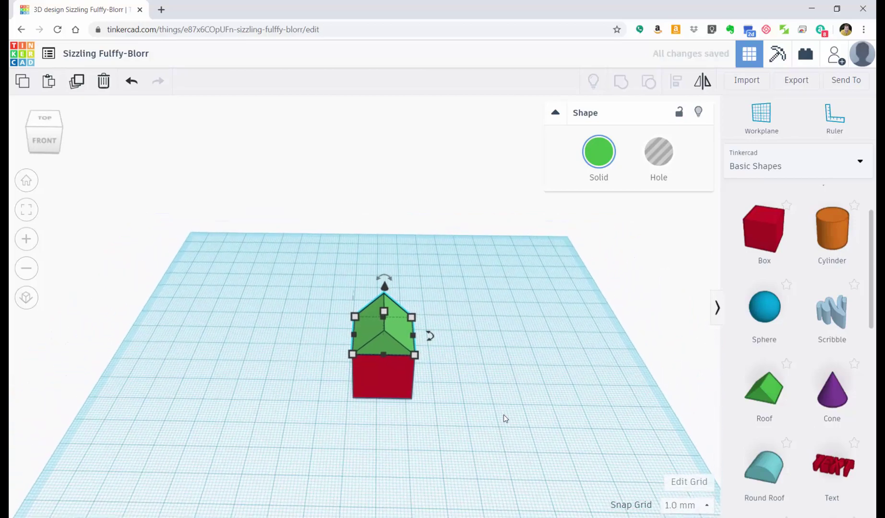
Deselect the roof and orbit around the finished house to inspect it
{"action": "left_click", "coordinate": [513, 407]}
{"action": "right_click_drag", "start_coordinate": [508, 404], "coordinate": [293, 362]}
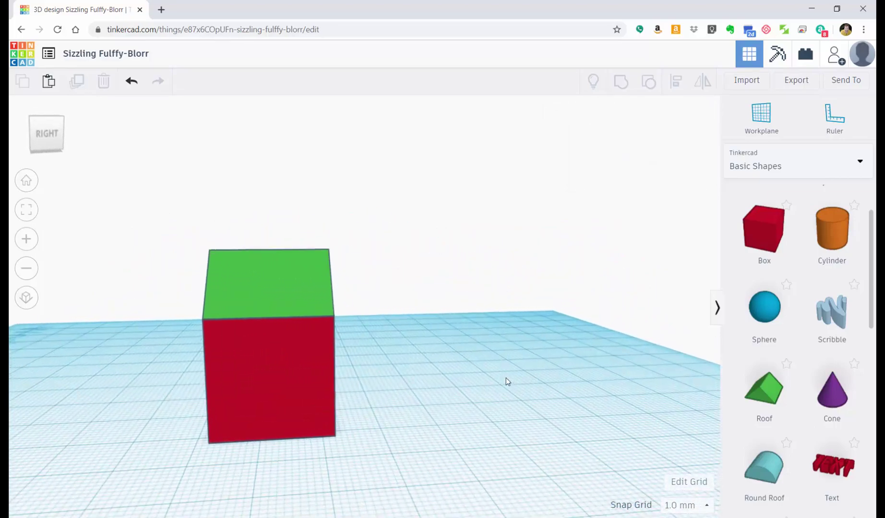
{"action": "right_click_drag", "start_coordinate": [508, 381], "coordinate": [142, 372]}
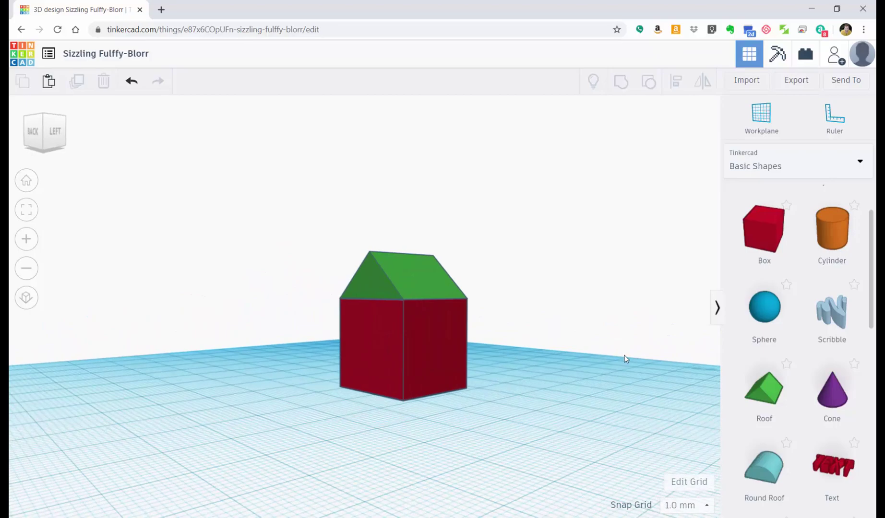
{"action": "right_click_drag", "start_coordinate": [624, 358], "coordinate": [726, 429]}
Place a new red box beside the house and set its width to 40 mm
{"action": "left_click", "coordinate": [381, 385]}
{"action": "right_click_drag", "start_coordinate": [381, 385], "coordinate": [457, 376]}
{"action": "scroll", "coordinate": [551, 377], "scroll_direction": "down", "scroll_amount": 5}
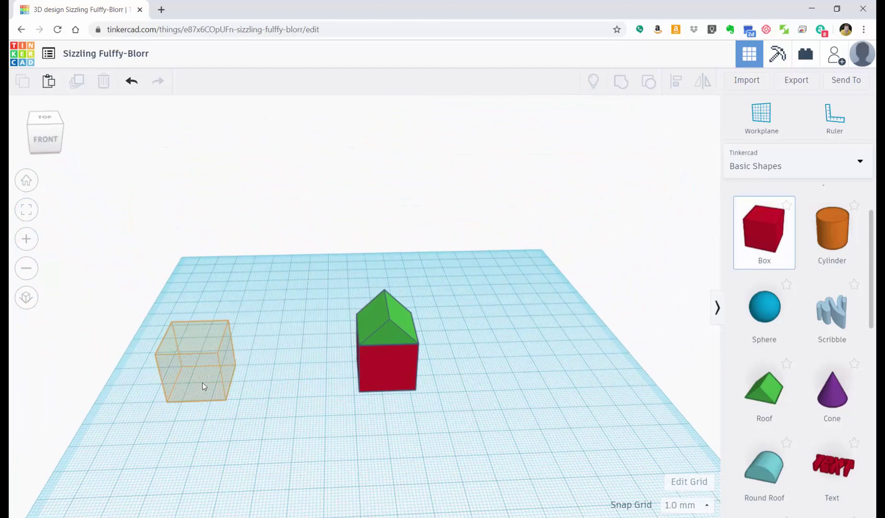
{"action": "left_click", "coordinate": [217, 386]}
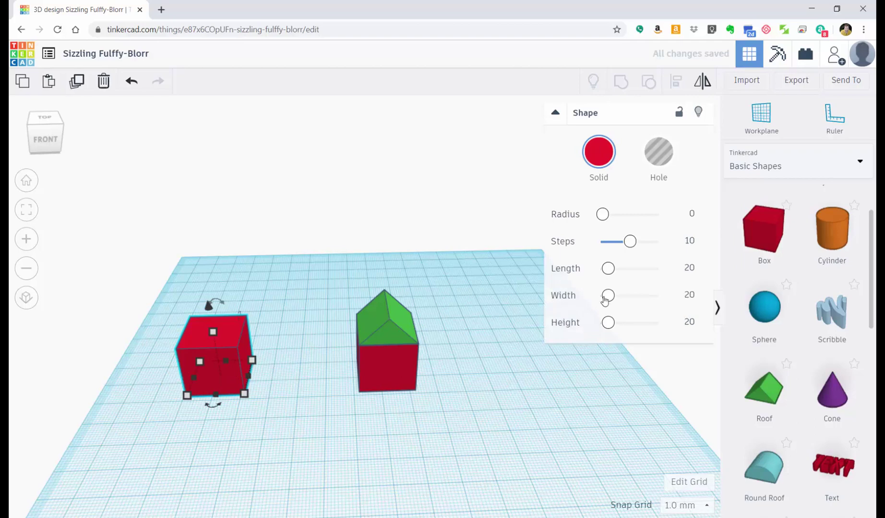
{"action": "left_click_drag", "start_coordinate": [604, 299], "coordinate": [616, 299]}
{"action": "left_click", "coordinate": [685, 295]}
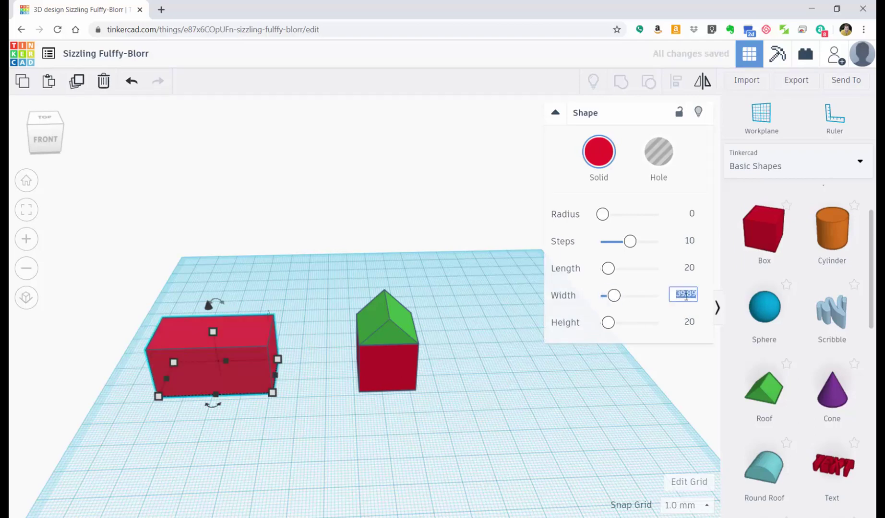
{"action": "type", "text": "40"}
{"action": "key", "text": "Return"}
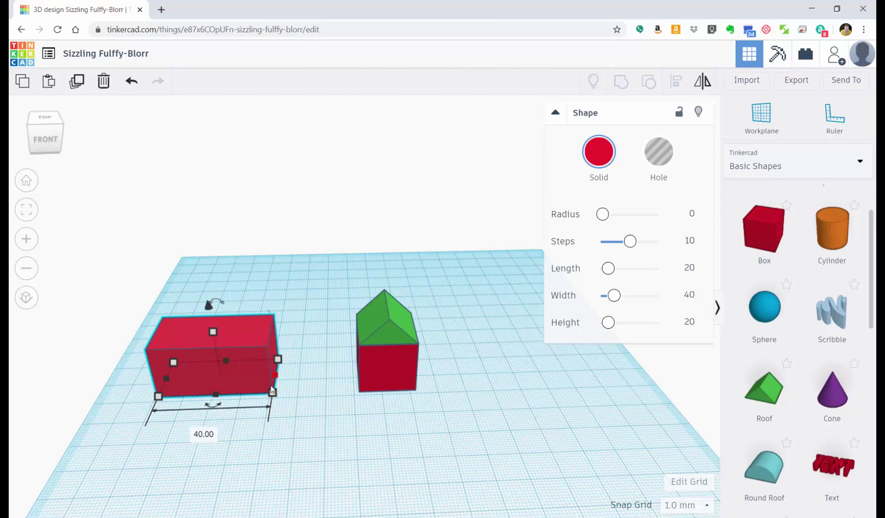
Try a 30 mm box width, then undo to restore the 40 mm width
{"action": "left_click", "coordinate": [201, 433]}
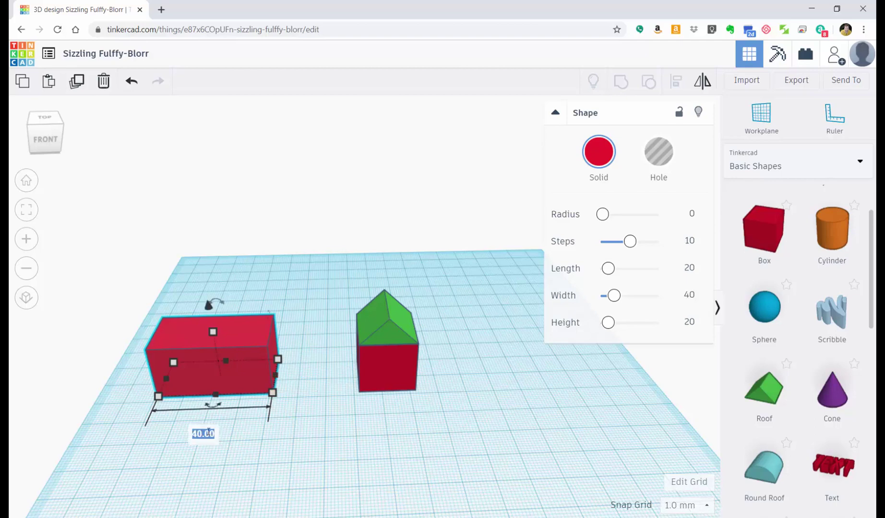
{"action": "type", "text": "30"}
{"action": "key", "text": "Return"}
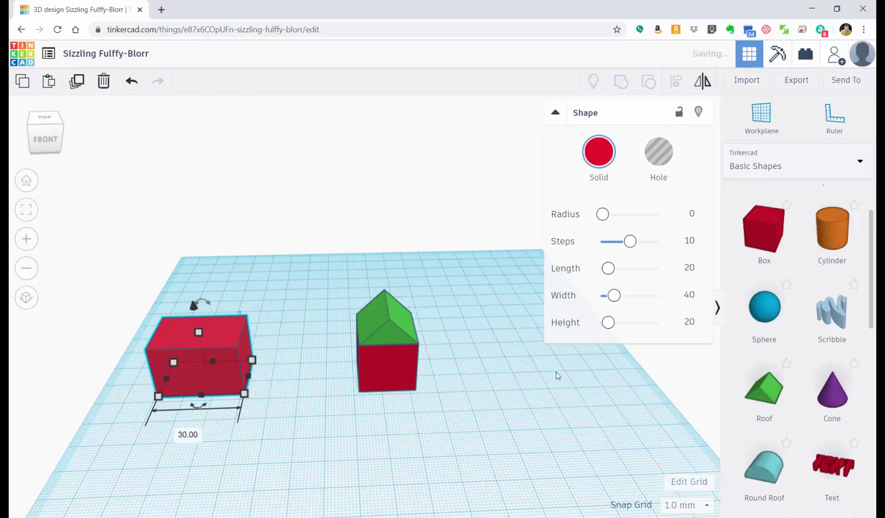
{"action": "left_click", "coordinate": [524, 408]}
{"action": "left_click", "coordinate": [172, 356]}
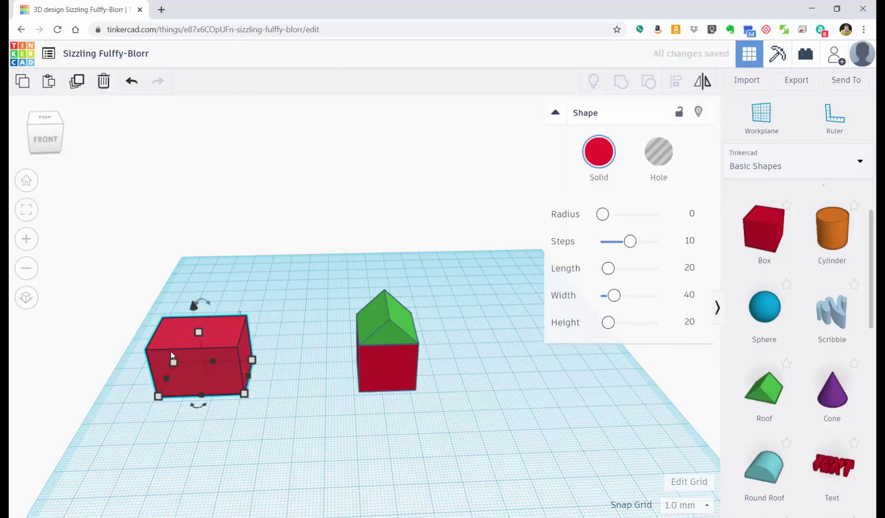
{"action": "scroll", "coordinate": [215, 338], "scroll_direction": "up", "scroll_amount": 3}
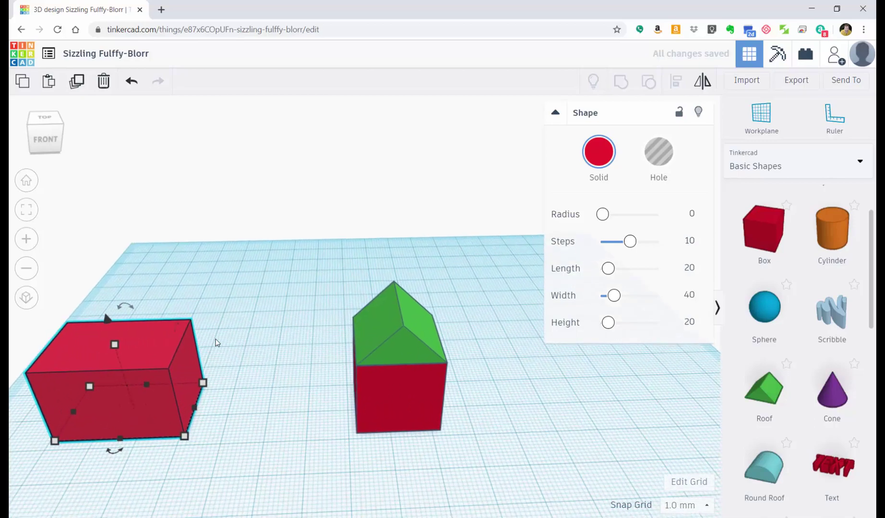
{"action": "right_click_drag", "start_coordinate": [216, 338], "coordinate": [417, 349]}
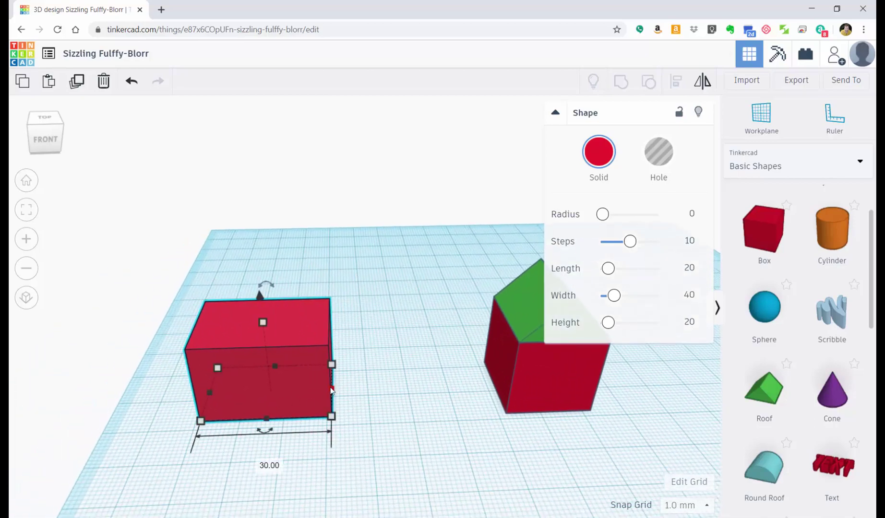
{"action": "key", "text": "ctrl+z"}
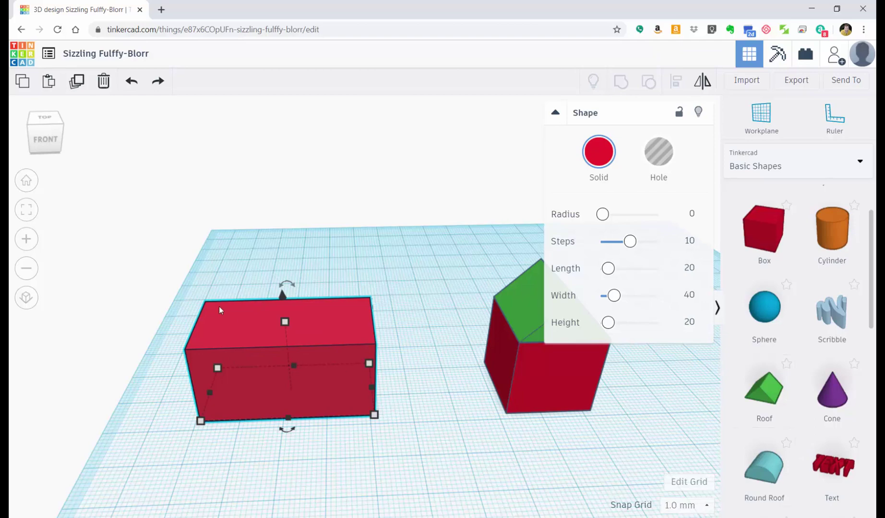
Place a new green roof on the workplane with a 40 mm width
{"action": "left_click", "coordinate": [606, 437]}
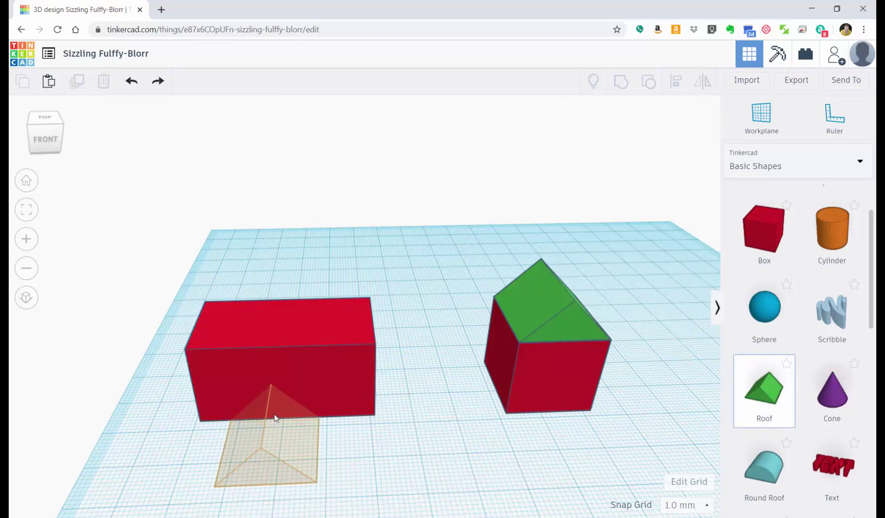
{"action": "left_click", "coordinate": [277, 421]}
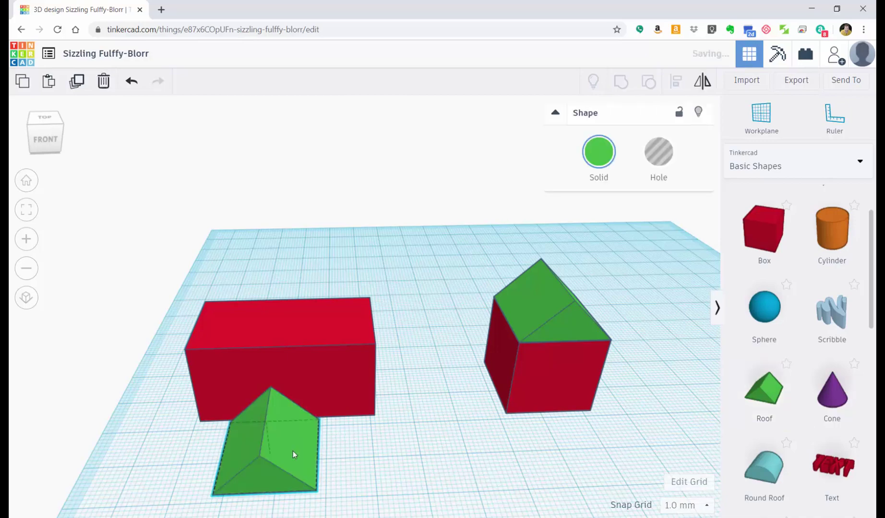
{"action": "scroll", "coordinate": [320, 457], "scroll_direction": "down", "scroll_amount": 2}
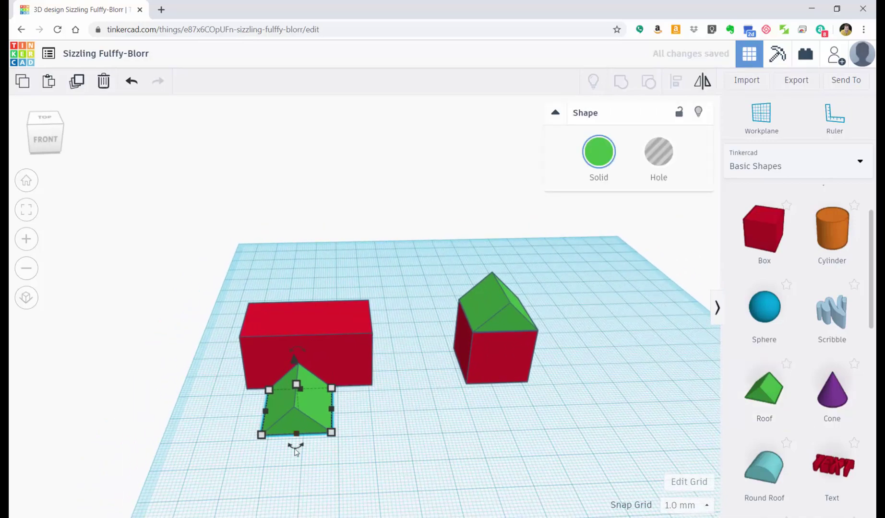
{"action": "mouse_move", "coordinate": [334, 409]}
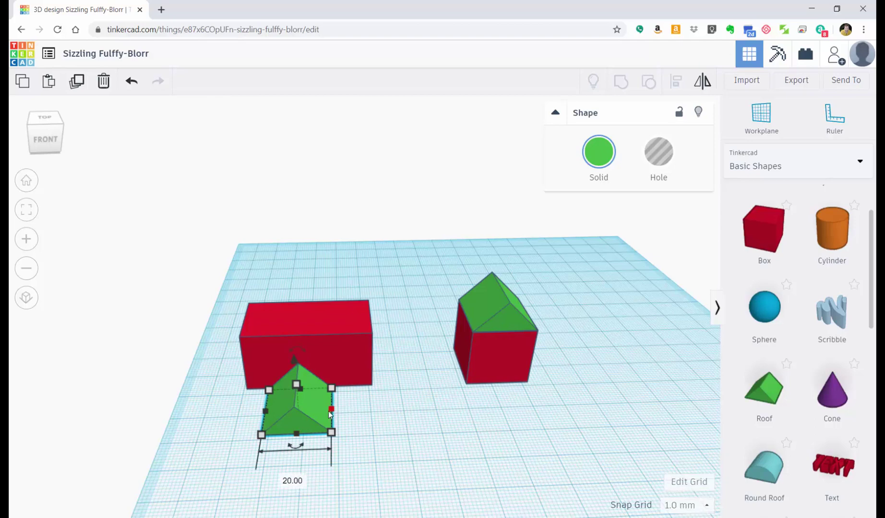
{"action": "left_click", "coordinate": [291, 486]}
{"action": "type", "text": "40"}
{"action": "key", "text": "Return"}
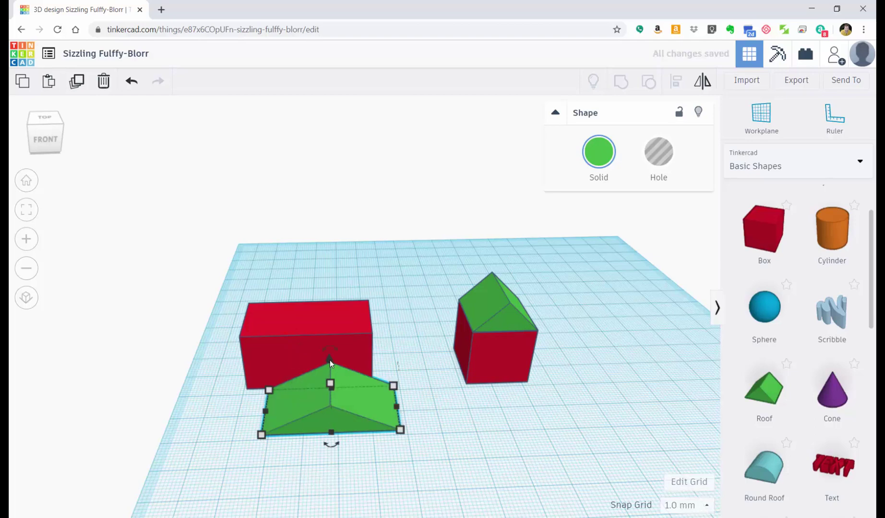
Raise the roof to 20 mm elevation and nudge it left onto the wide box
{"action": "left_click_drag", "start_coordinate": [330, 360], "coordinate": [329, 320]}
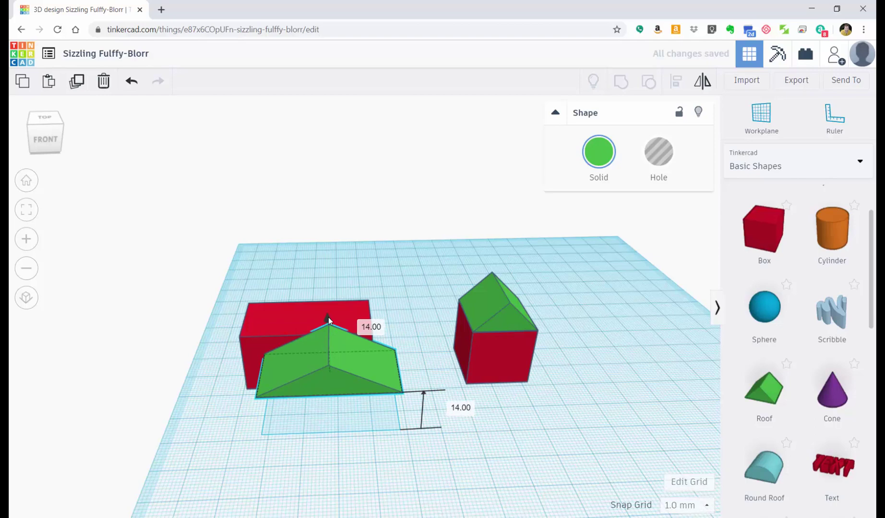
{"action": "left_click", "coordinate": [458, 408]}
{"action": "type", "text": "2"}
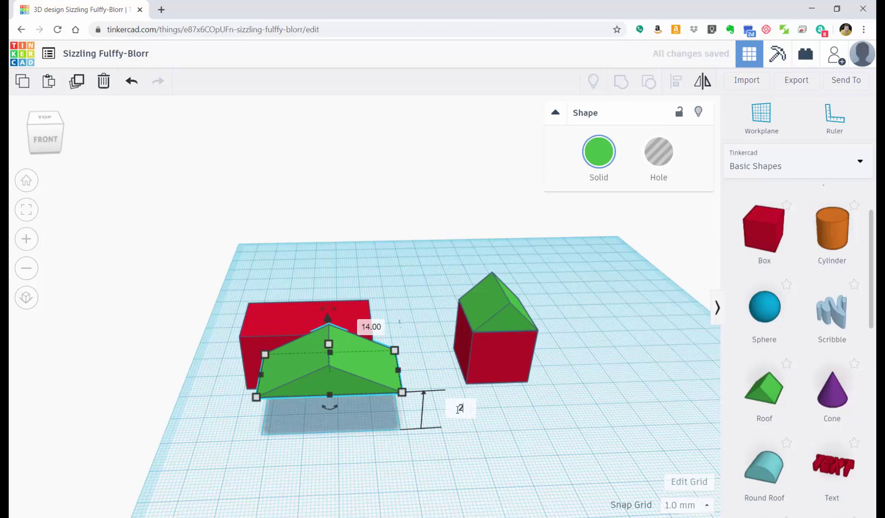
{"action": "type", "text": "0"}
{"action": "key", "text": "Return"}
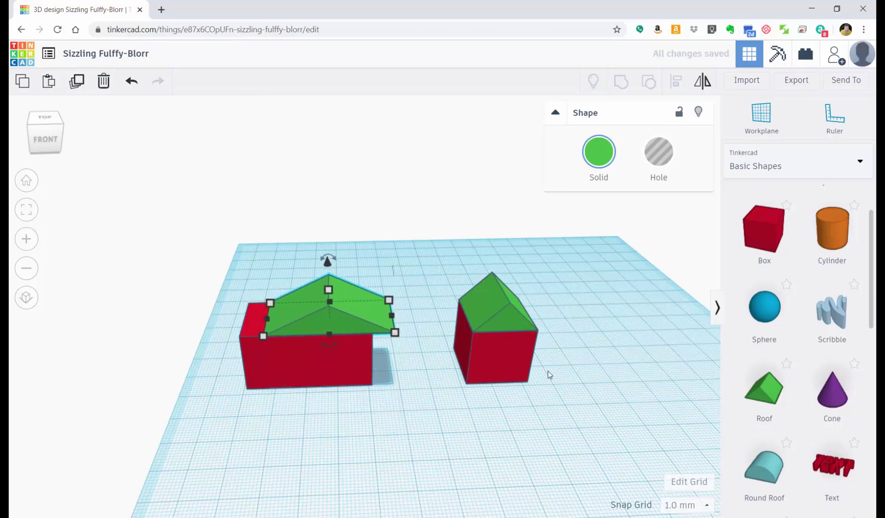
{"action": "key", "text": "Left"}
{"action": "key", "text": "Left"}
{"action": "key", "text": "Left"}
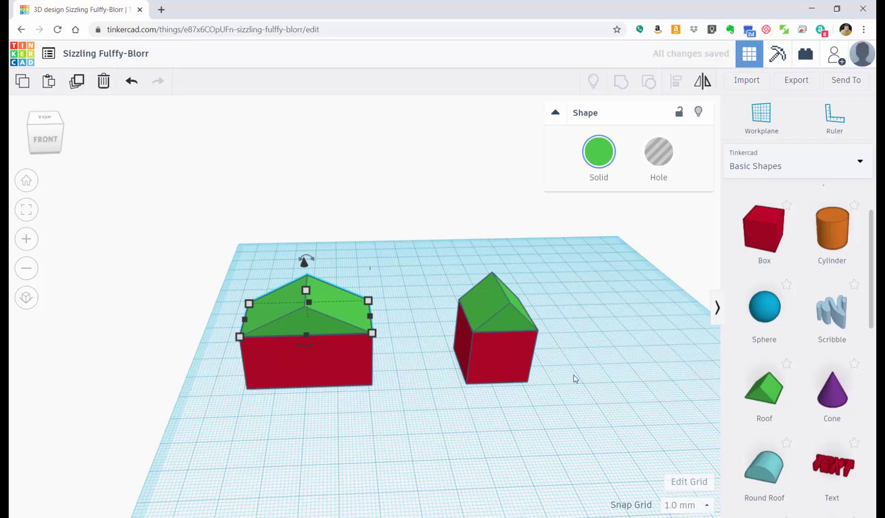
{"action": "left_click", "coordinate": [467, 429]}
{"action": "right_click_drag", "start_coordinate": [461, 428], "coordinate": [480, 379]}
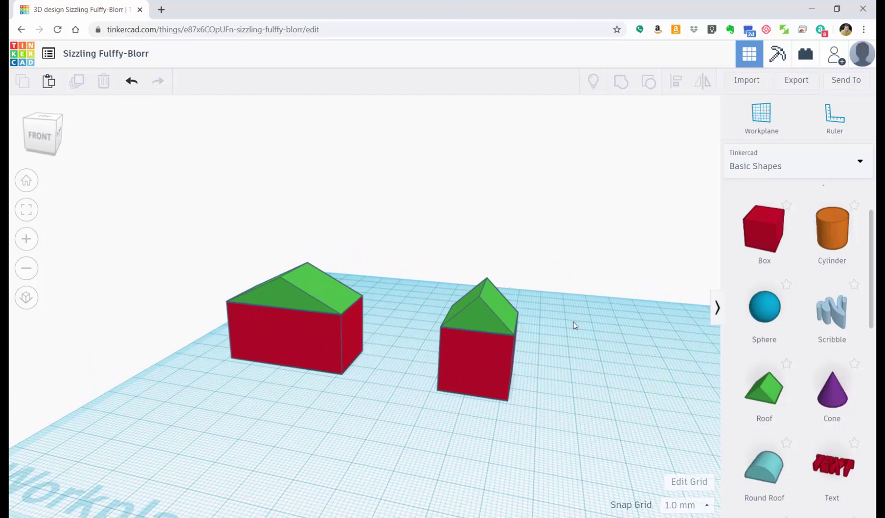
{"action": "scroll", "coordinate": [574, 322], "scroll_direction": "down", "scroll_amount": 5}
{"action": "scroll", "coordinate": [763, 377], "scroll_direction": "down", "scroll_amount": 1}
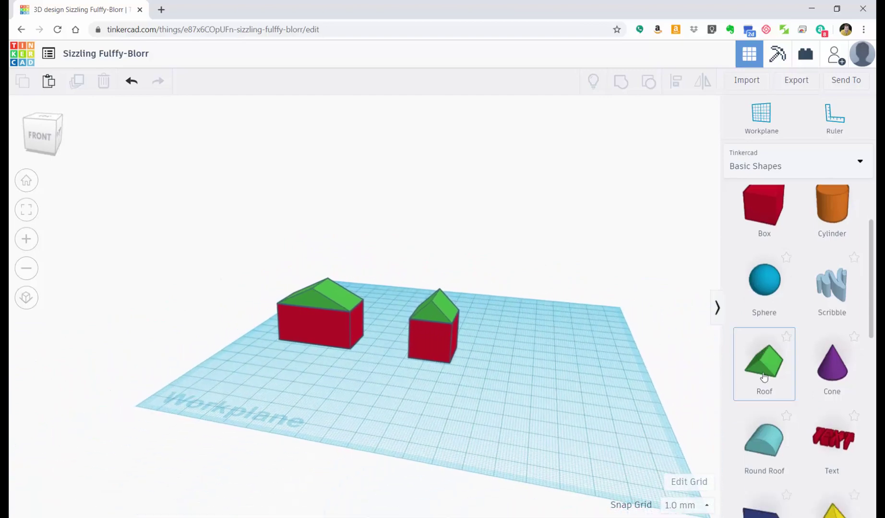
{"action": "scroll", "coordinate": [764, 377], "scroll_direction": "down", "scroll_amount": 10}
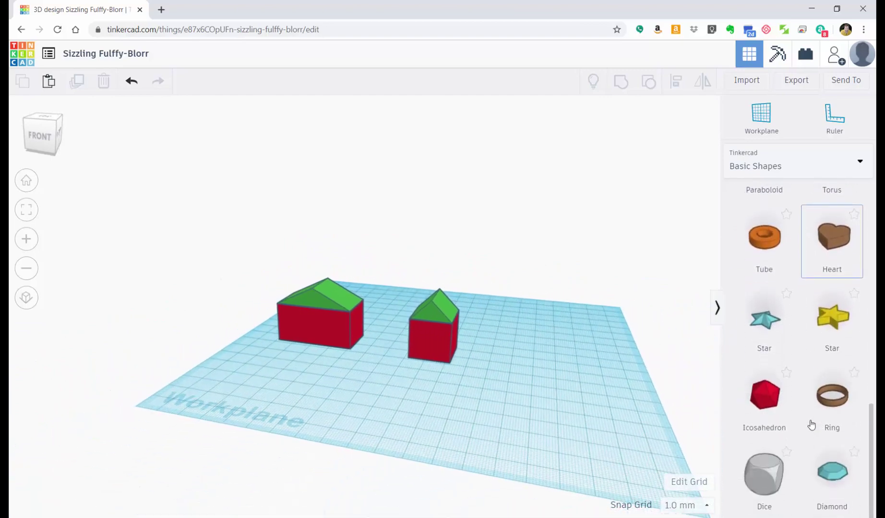
{"action": "scroll", "coordinate": [811, 424], "scroll_direction": "up", "scroll_amount": 10}
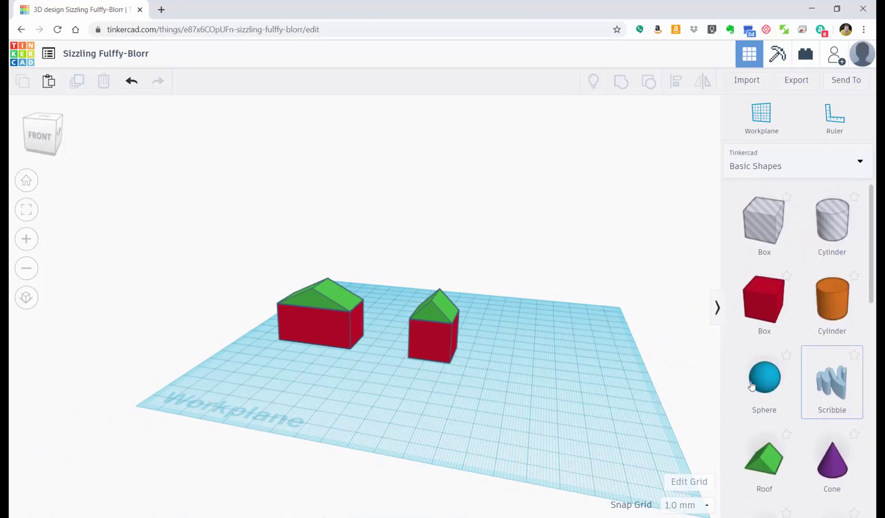
{"action": "scroll", "coordinate": [334, 371], "scroll_direction": "up", "scroll_amount": 5}
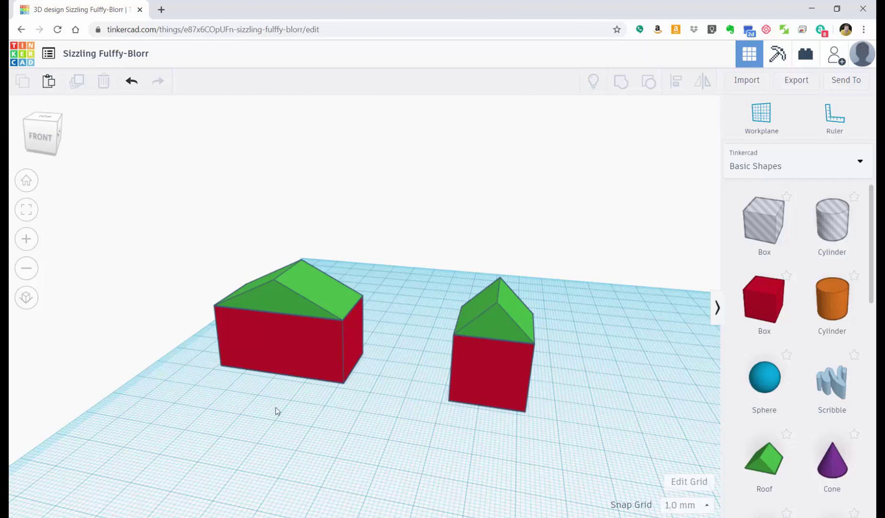
{"action": "right_click_drag", "start_coordinate": [276, 411], "coordinate": [375, 363]}
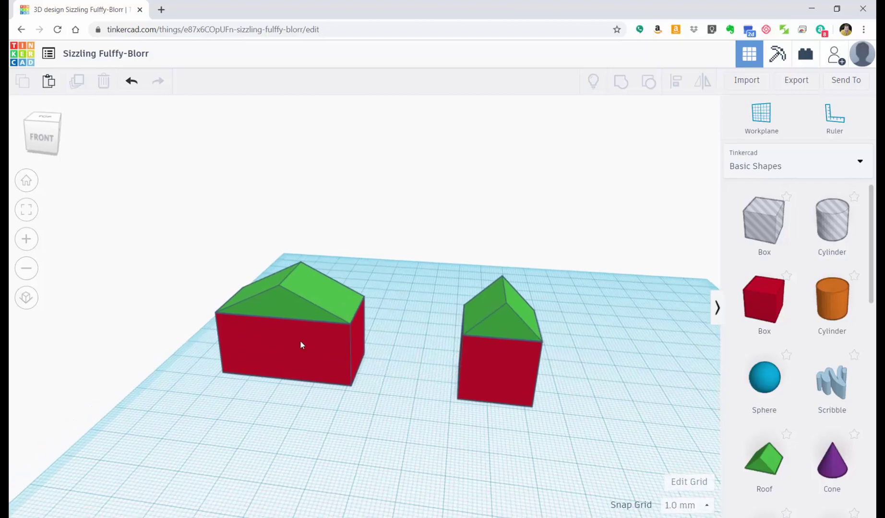